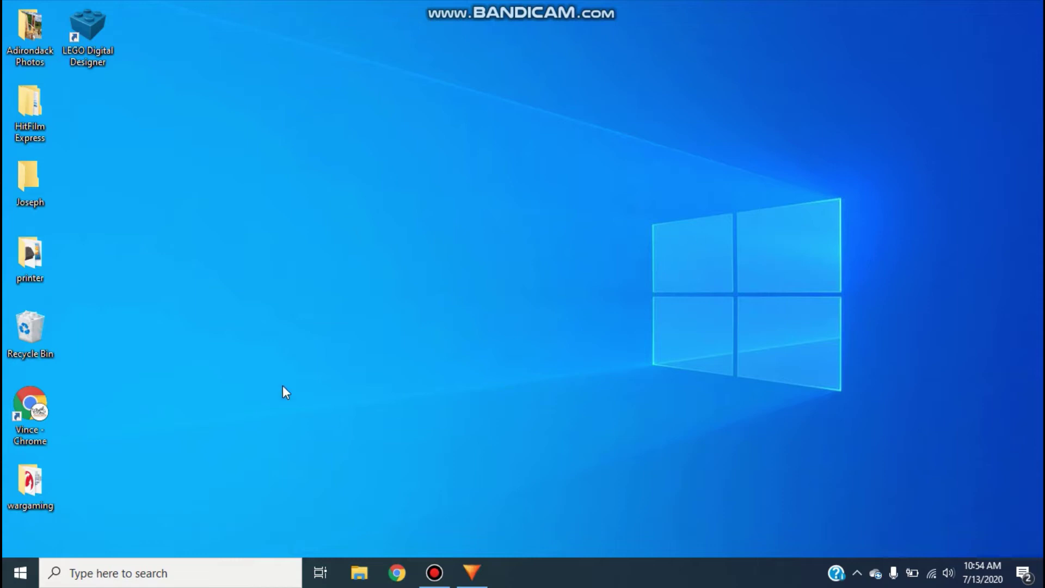
Bring HitFilm Express forward and start an Untitled Project with the default project settings.
{"action": "left_click", "coordinate": [471, 571]}
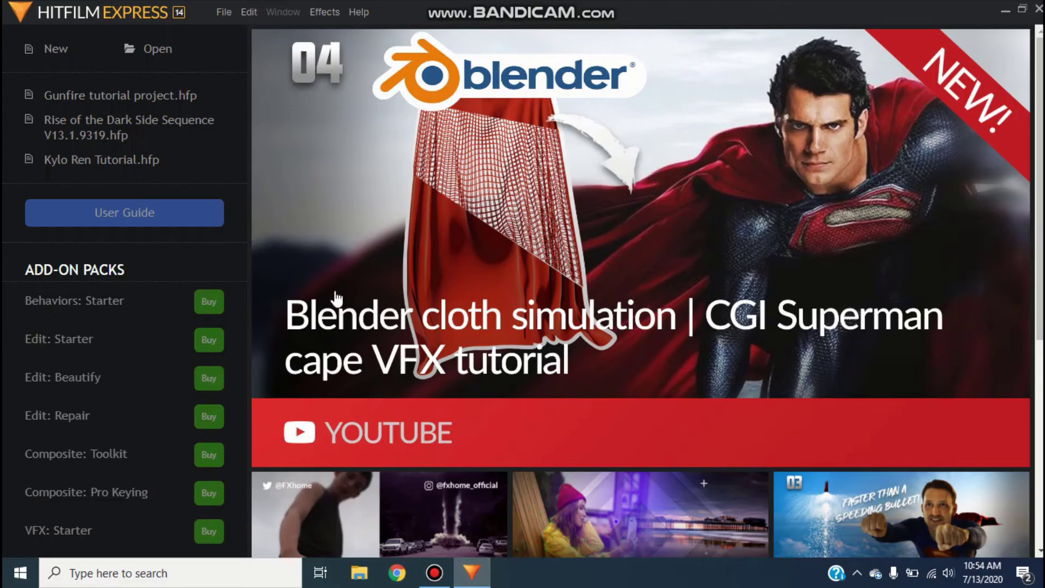
{"action": "scroll", "coordinate": [422, 293], "scroll_direction": "down", "scroll_amount": 5}
{"action": "scroll", "coordinate": [423, 294], "scroll_direction": "up", "scroll_amount": 5}
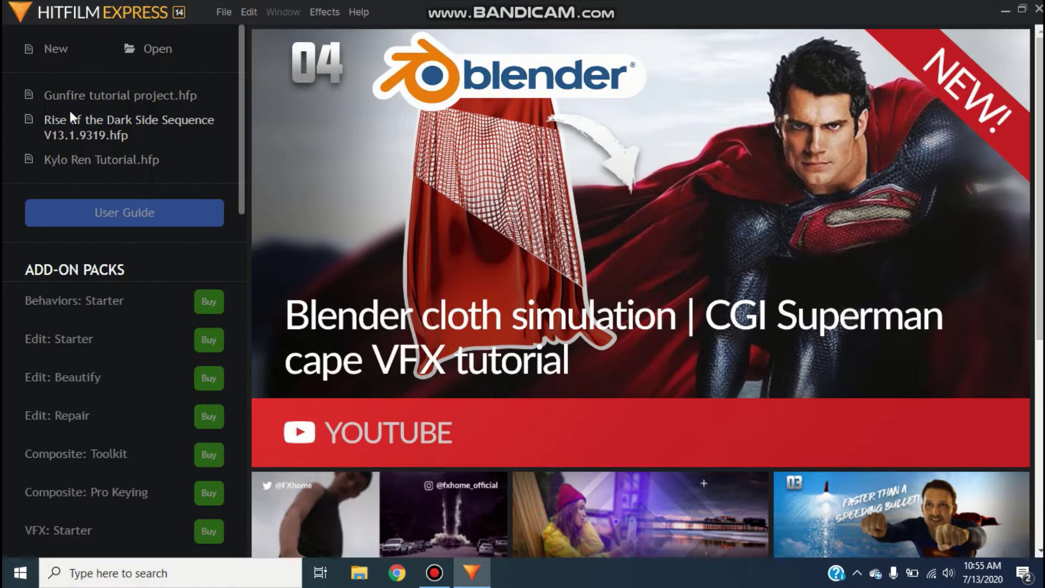
{"action": "left_click", "coordinate": [50, 48]}
{"action": "left_click", "coordinate": [665, 448]}
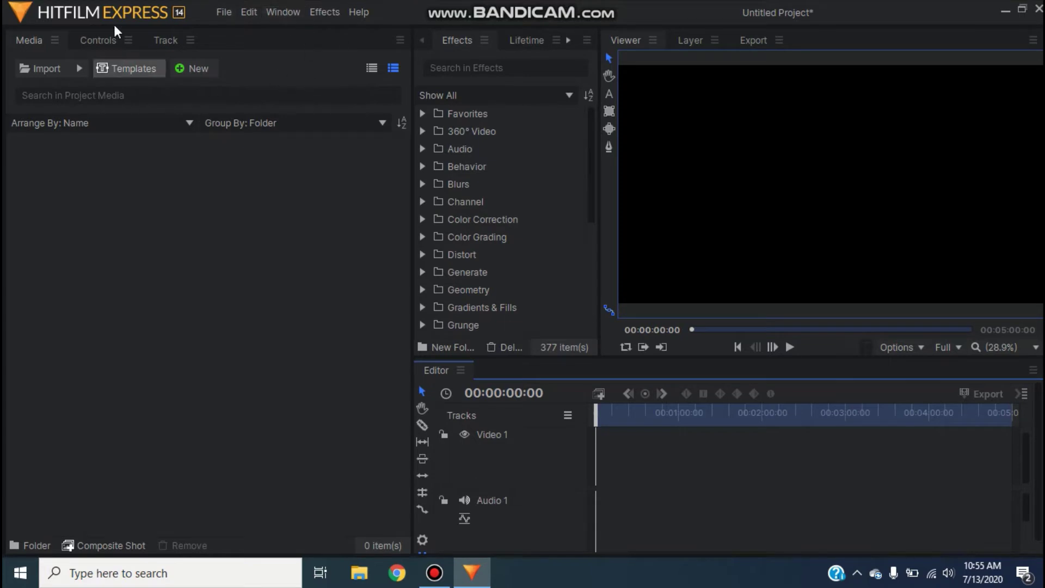
Switch the workspace to All Panels, then to the Compositing preset layout.
{"action": "left_click", "coordinate": [295, 16]}
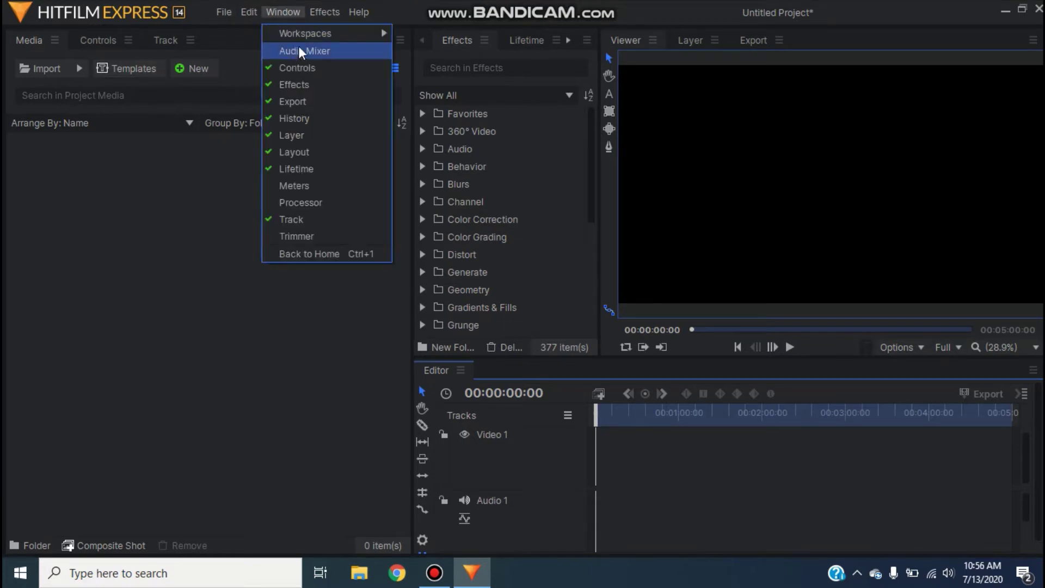
{"action": "mouse_move", "coordinate": [308, 36]}
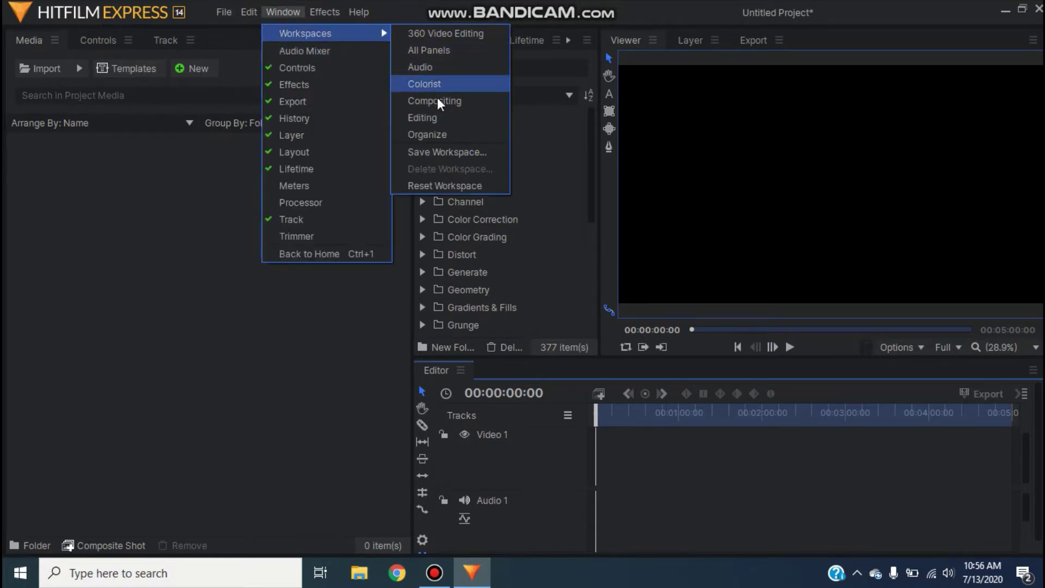
{"action": "left_click", "coordinate": [456, 53]}
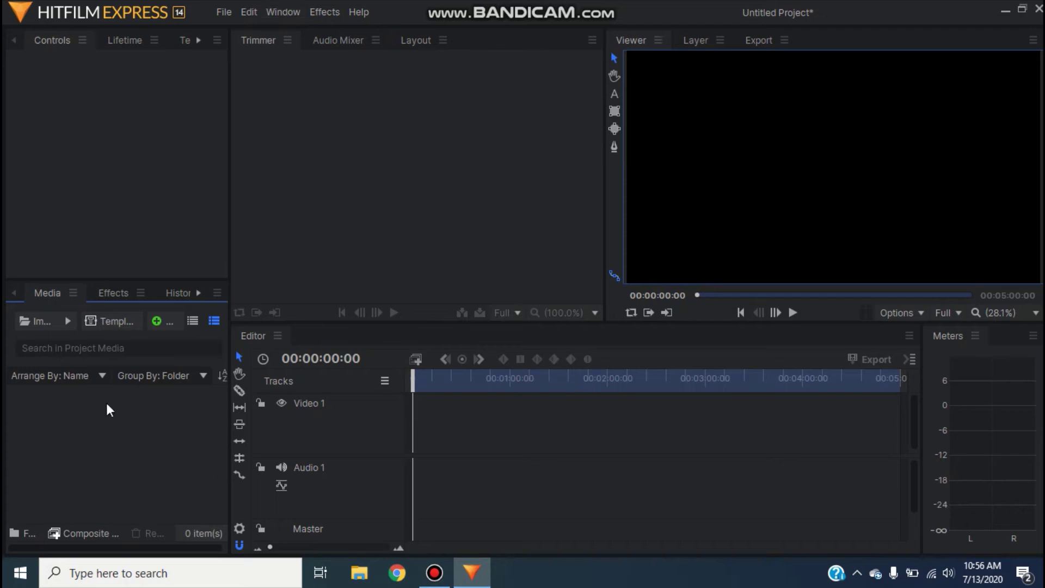
{"action": "left_click", "coordinate": [286, 14]}
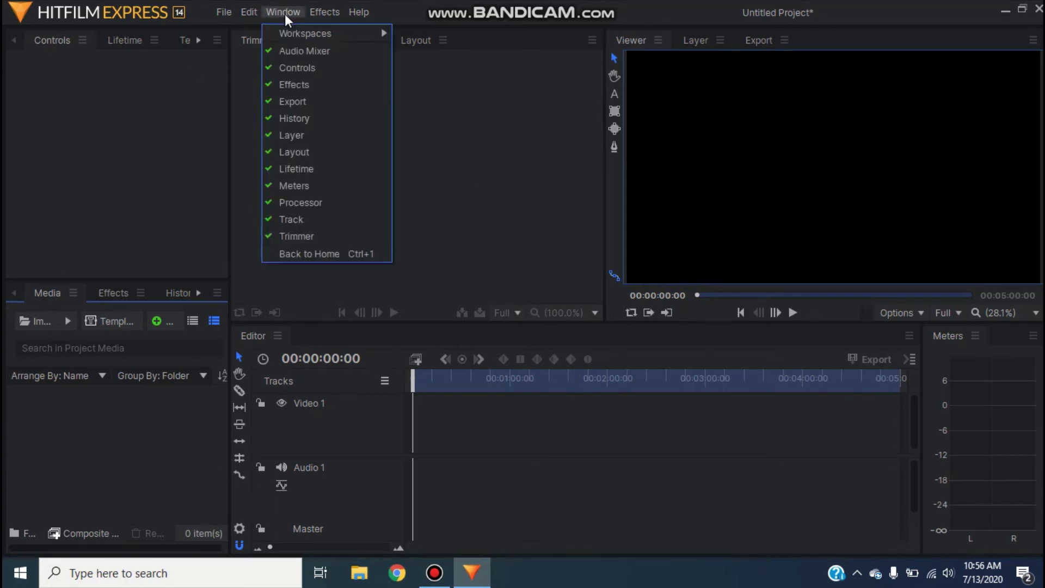
{"action": "mouse_move", "coordinate": [285, 32]}
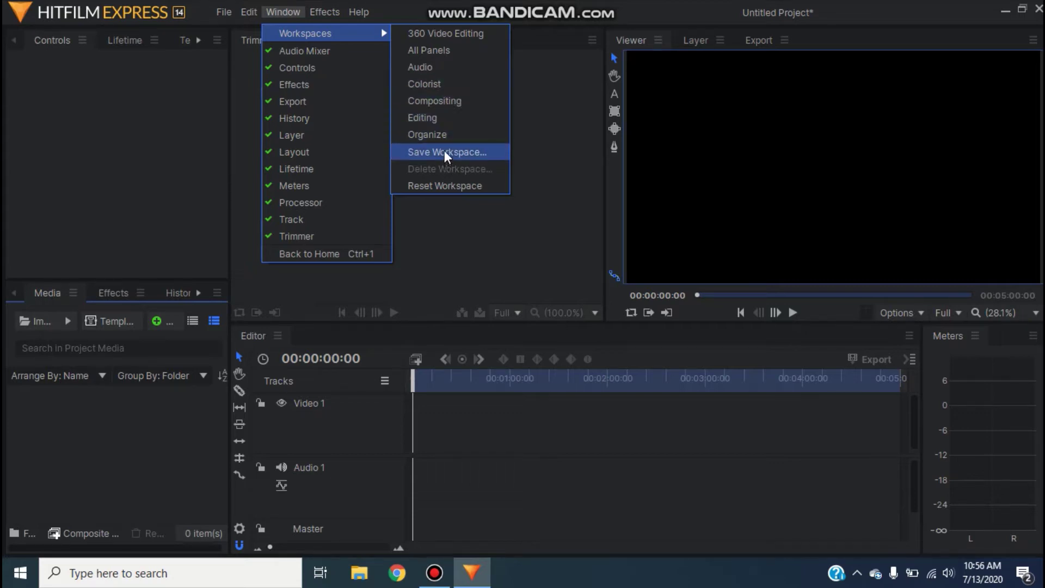
{"action": "left_click", "coordinate": [439, 106]}
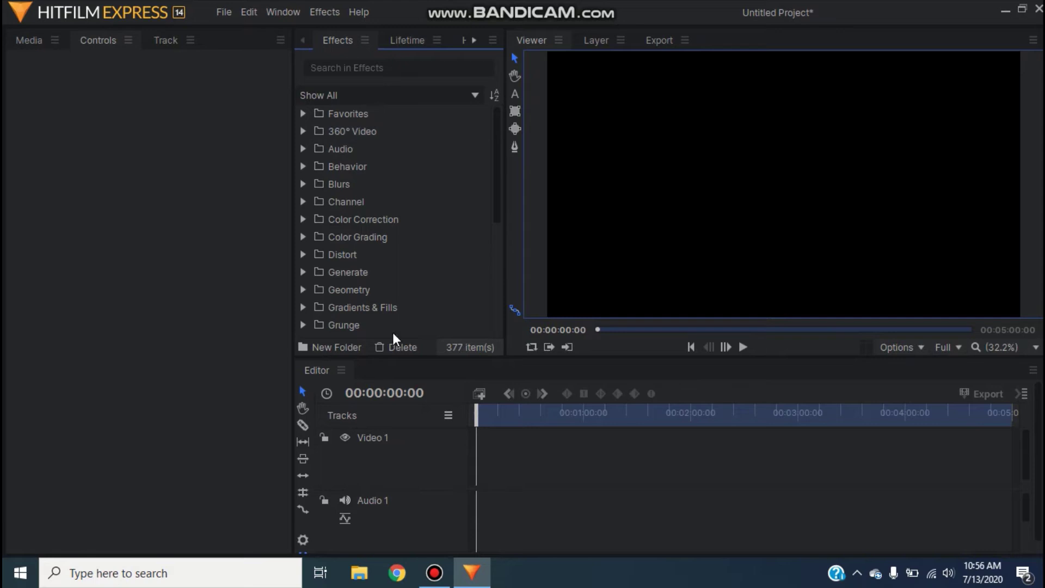
Resize the media column and narrow the effects list to enlarge the viewer.
{"action": "left_click_drag", "start_coordinate": [289, 295], "coordinate": [253, 283]}
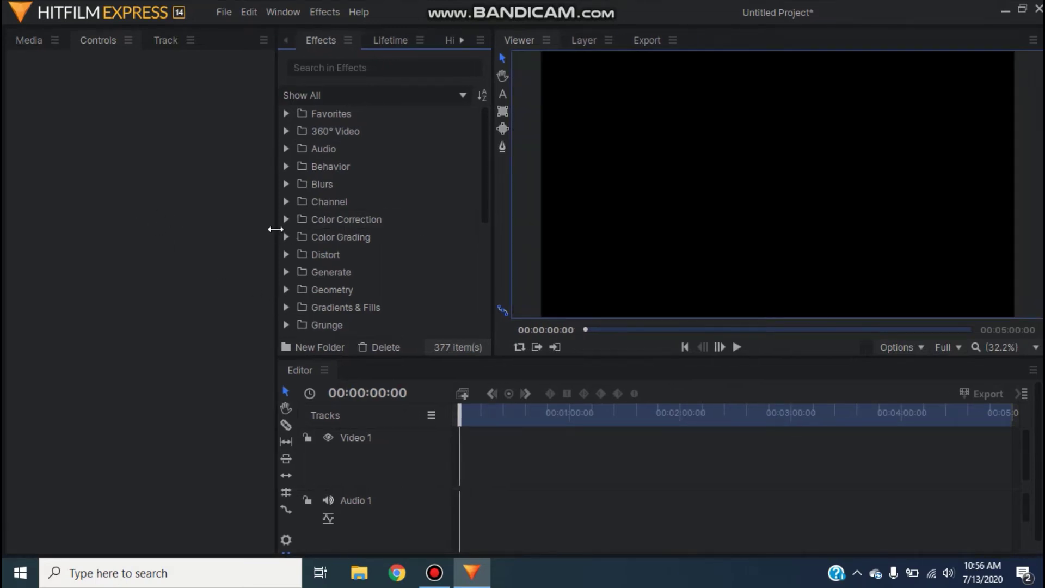
{"action": "left_click_drag", "start_coordinate": [276, 227], "coordinate": [309, 228]}
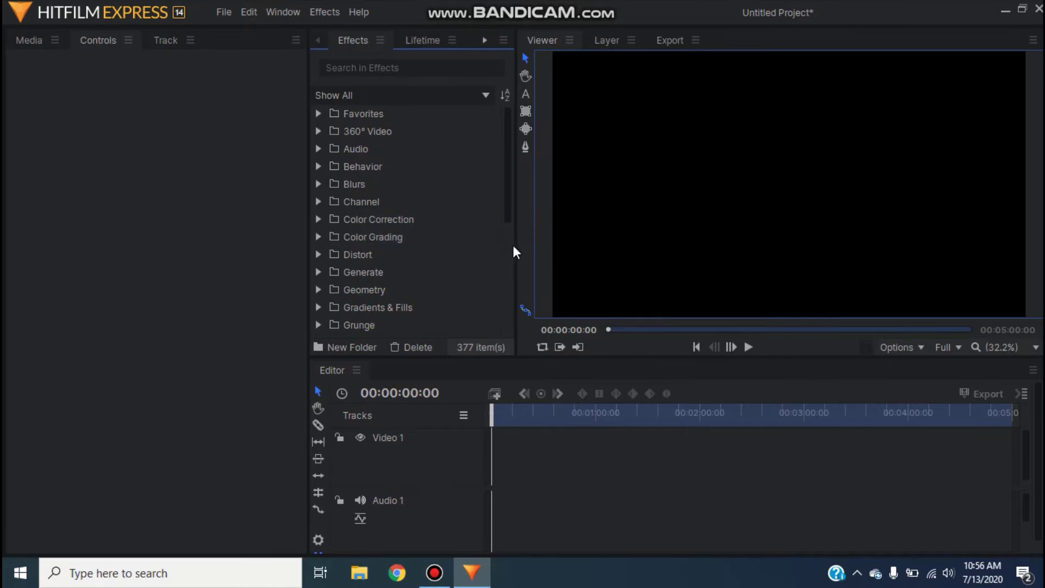
{"action": "left_click_drag", "start_coordinate": [514, 245], "coordinate": [506, 246]}
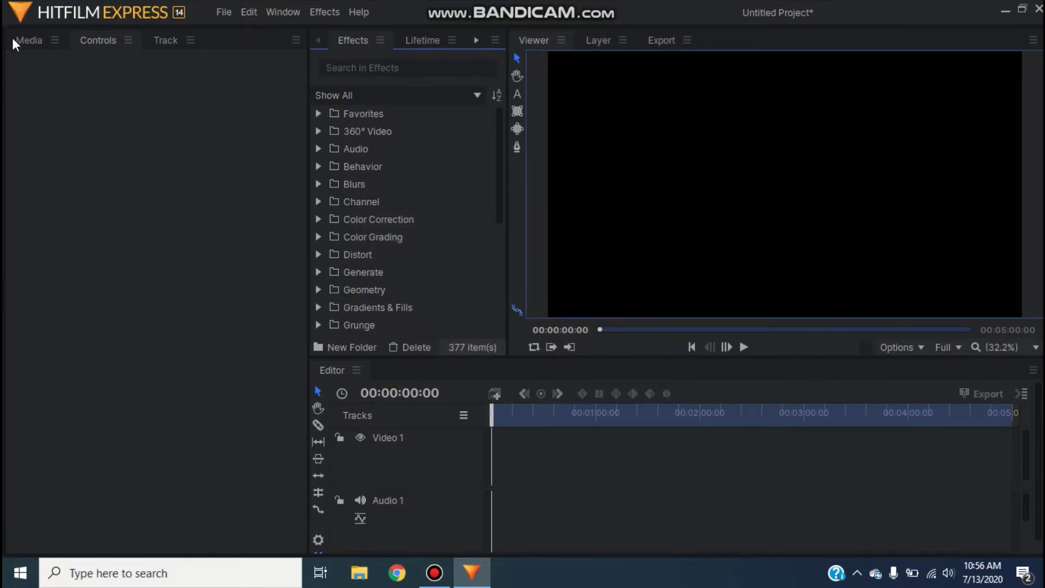
Import the 00026.MTS clip from the Joseph folder into the project's media list.
{"action": "left_click", "coordinate": [25, 44]}
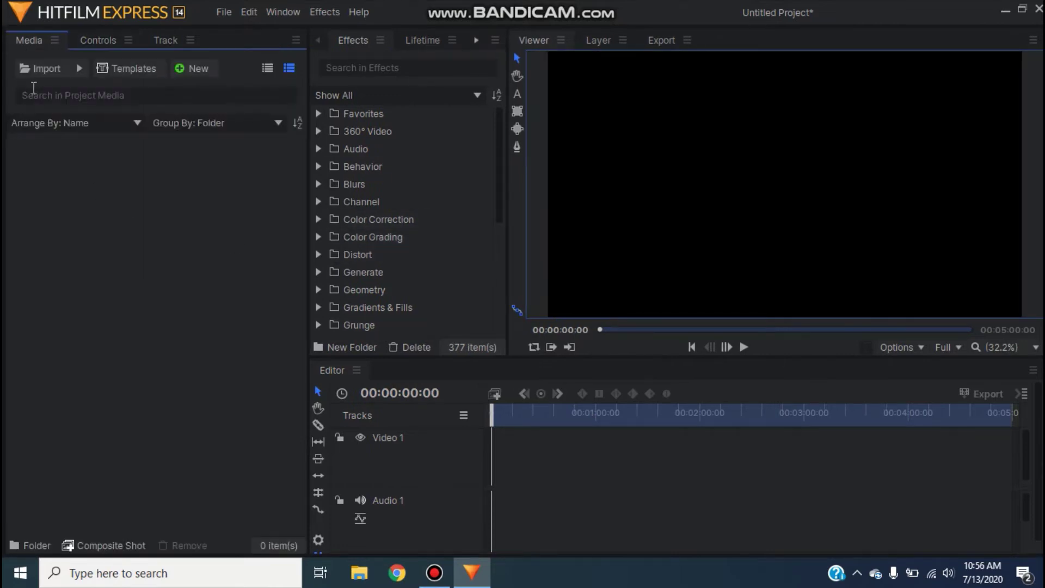
{"action": "left_click", "coordinate": [39, 69]}
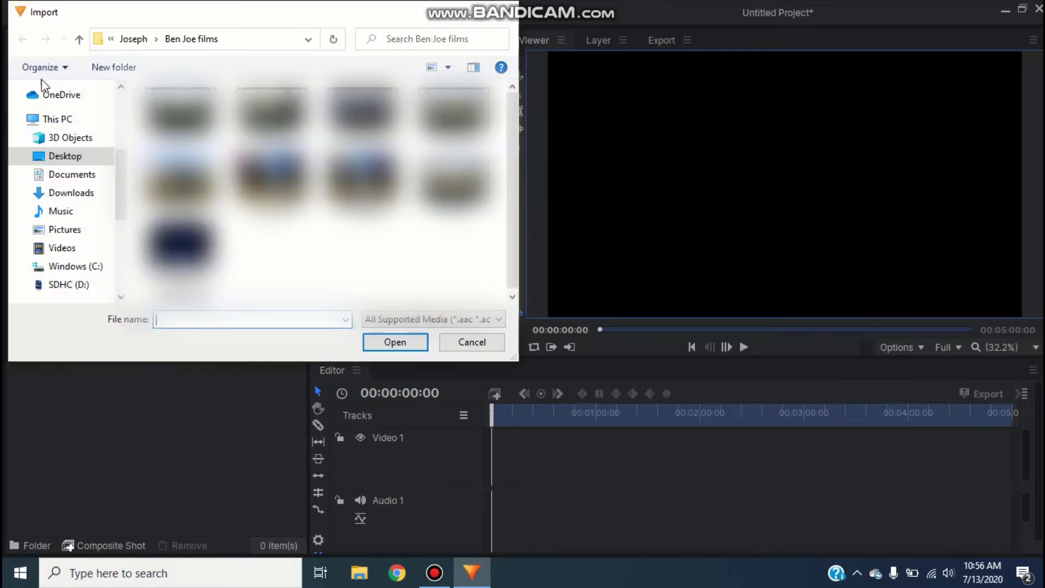
{"action": "scroll", "coordinate": [63, 245], "scroll_direction": "down", "scroll_amount": 3}
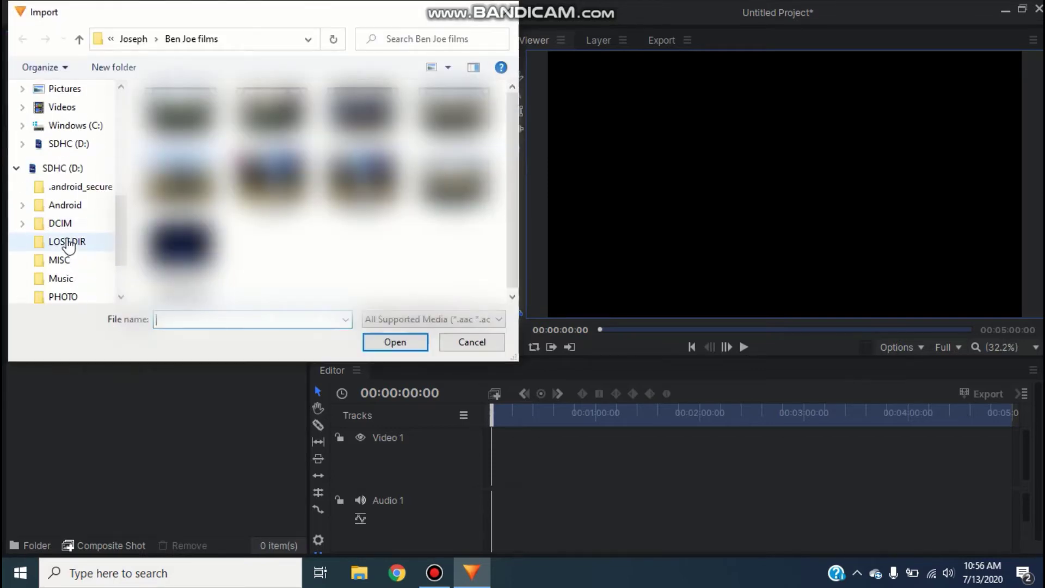
{"action": "scroll", "coordinate": [69, 248], "scroll_direction": "up", "scroll_amount": 4}
{"action": "scroll", "coordinate": [68, 163], "scroll_direction": "up", "scroll_amount": 3}
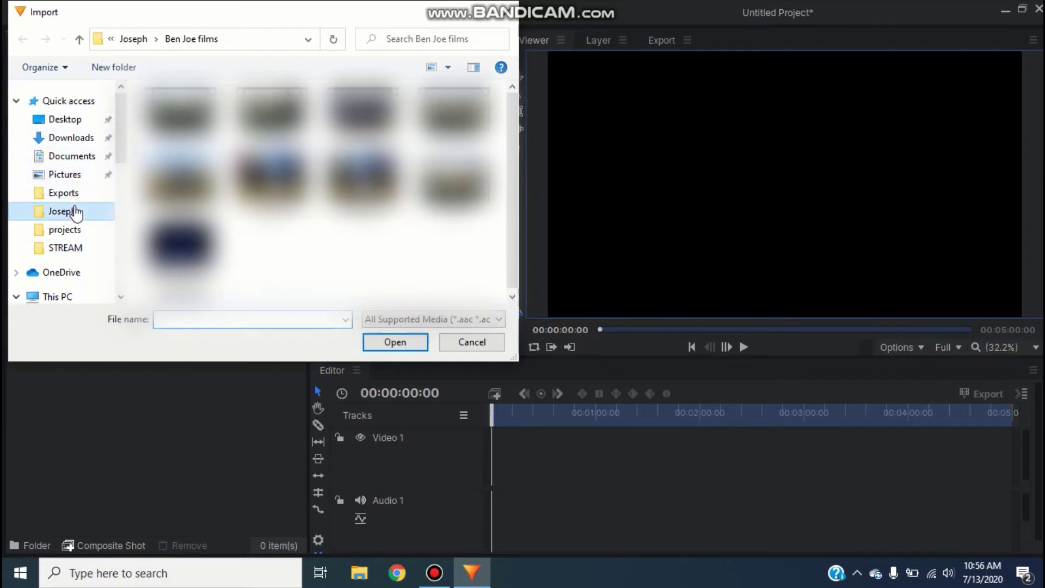
{"action": "left_click", "coordinate": [72, 211]}
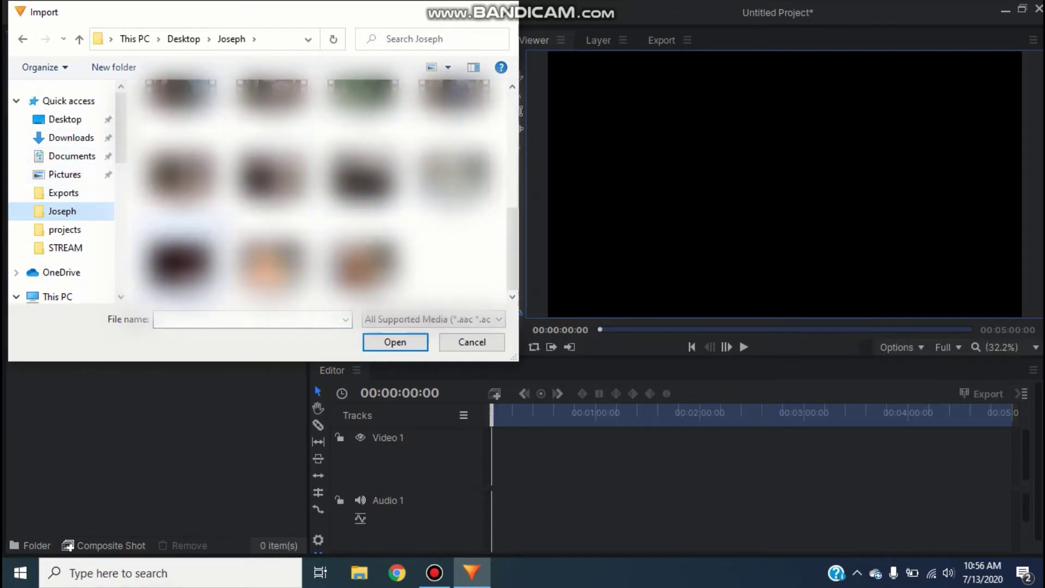
{"action": "scroll", "coordinate": [319, 190], "scroll_direction": "up", "scroll_amount": 2}
{"action": "double_click", "coordinate": [362, 193]}
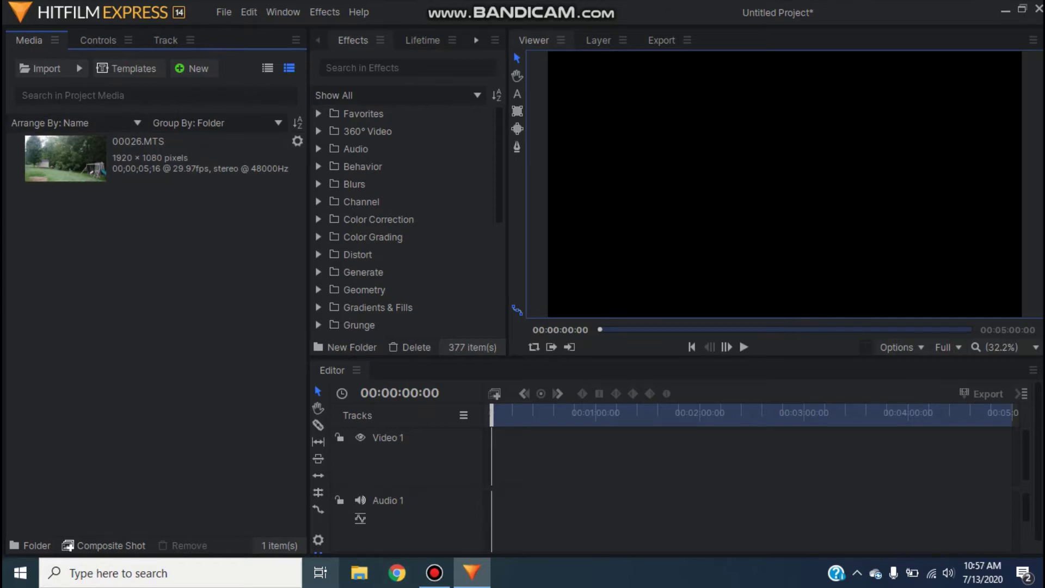
Play and scrub the 00026 clip from the Joseph folder, then return to HitFilm Express.
{"action": "key", "text": "super+e"}
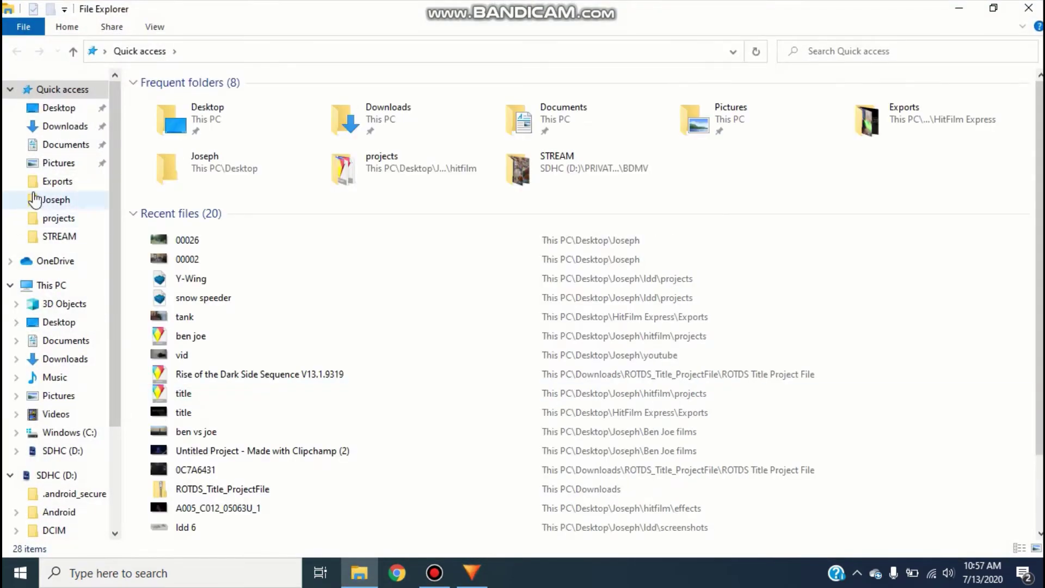
{"action": "left_click", "coordinate": [58, 200]}
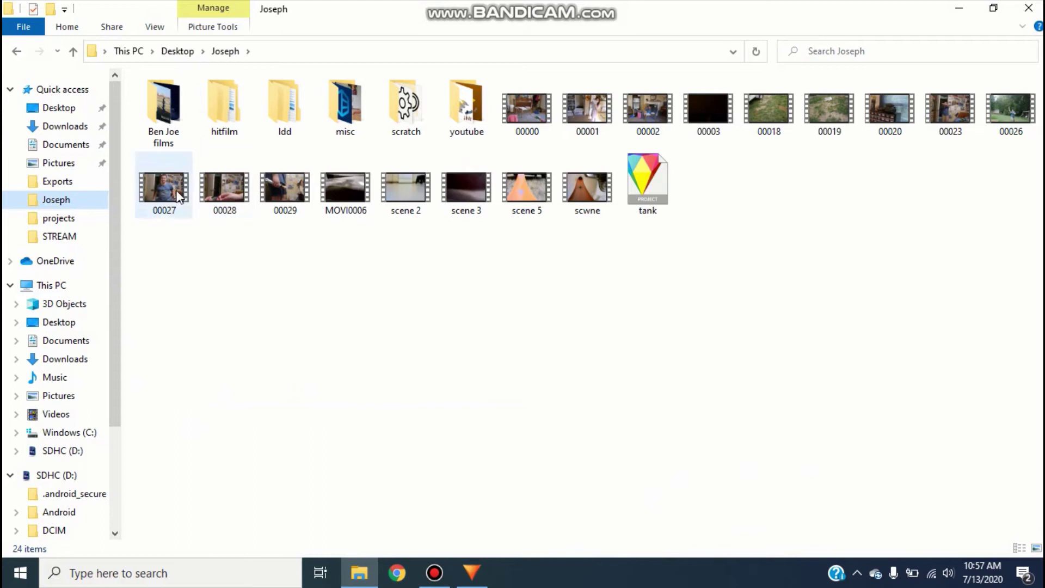
{"action": "double_click", "coordinate": [1009, 112]}
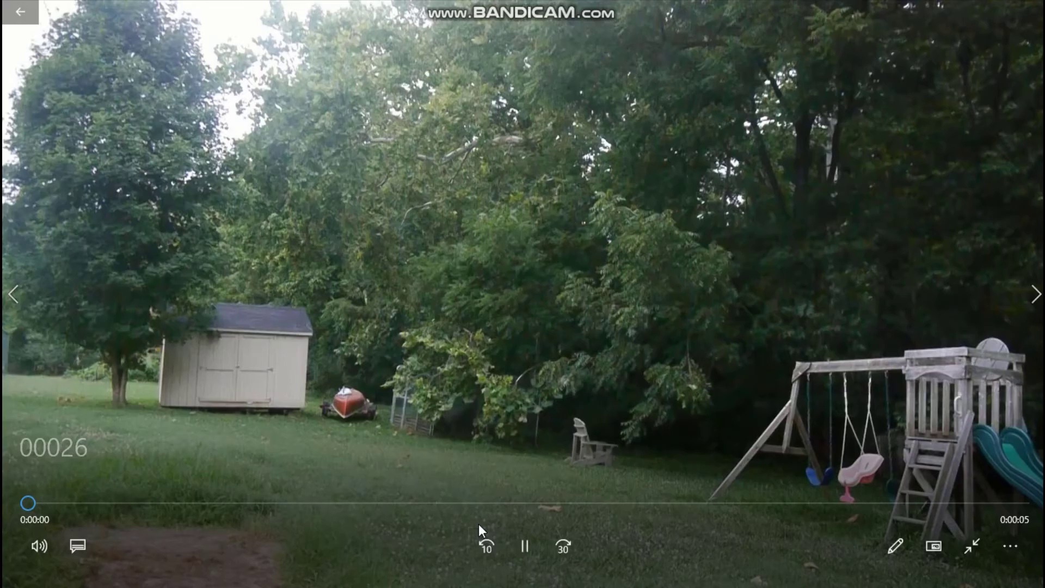
{"action": "left_click_drag", "start_coordinate": [373, 503], "coordinate": [184, 503]}
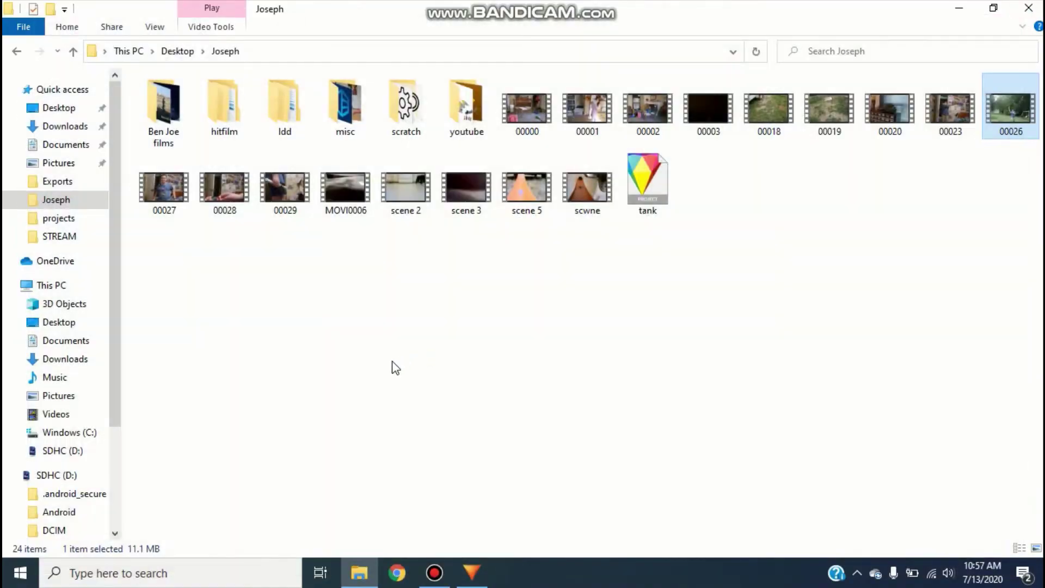
{"action": "left_click", "coordinate": [460, 580]}
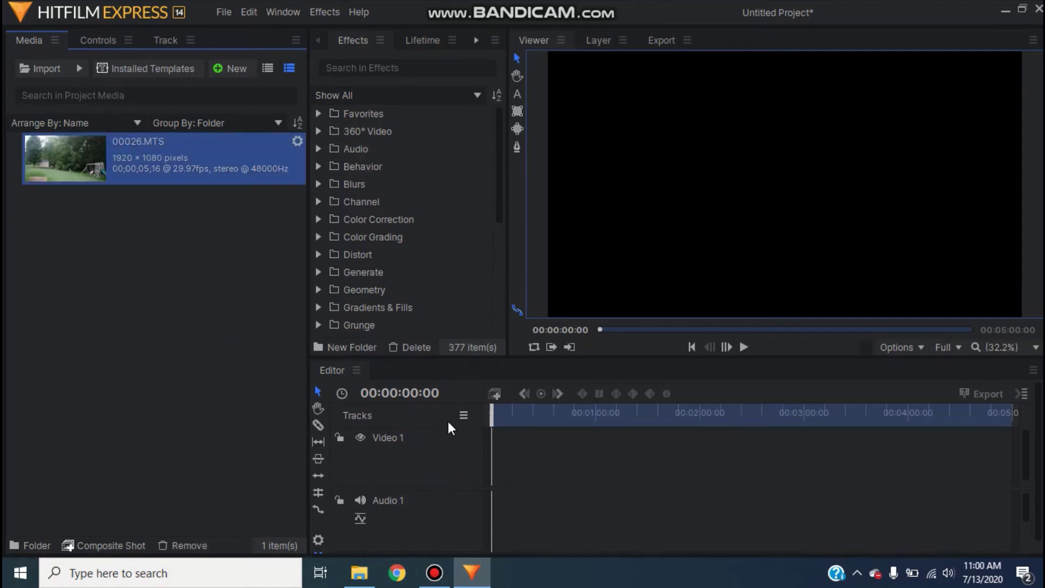
Make a composite shot from 00026.MTS named 'Iightsaber'.
{"action": "right_click", "coordinate": [145, 163]}
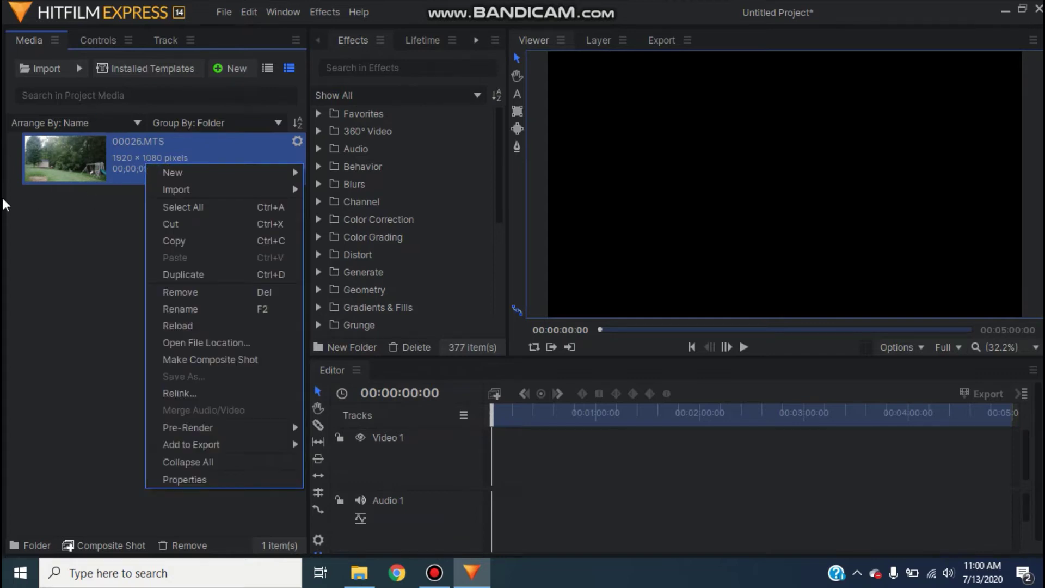
{"action": "left_click", "coordinate": [205, 357]}
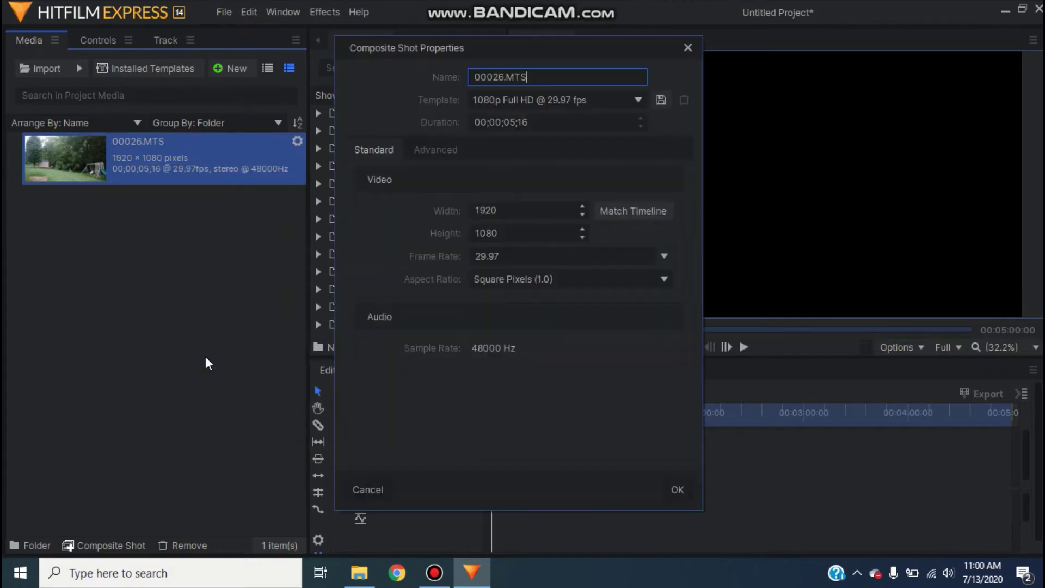
{"action": "key", "text": "BackSpace"}
{"action": "key", "text": "BackSpace"}
{"action": "key", "text": "BackSpace"}
{"action": "key", "text": "BackSpace"}
{"action": "key", "text": "BackSpace"}
{"action": "key", "text": "BackSpace"}
{"action": "key", "text": "BackSpace"}
{"action": "key", "text": "BackSpace"}
{"action": "key", "text": "BackSpace"}
{"action": "type", "text": "Iightsaber"}
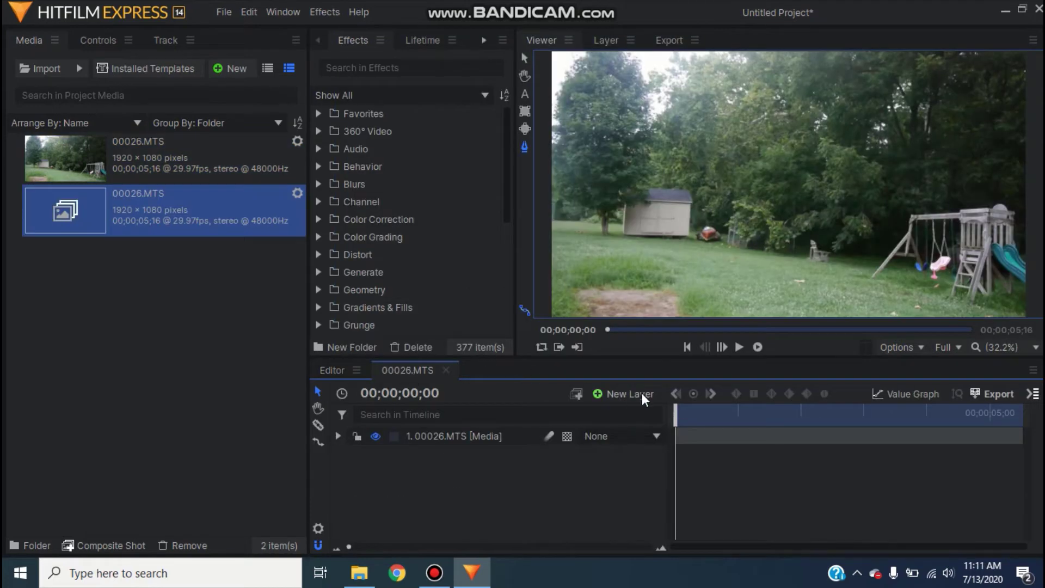
Add a black plane layer named 'blade', then toggle its visibility to check the footage.
{"action": "left_click", "coordinate": [635, 394]}
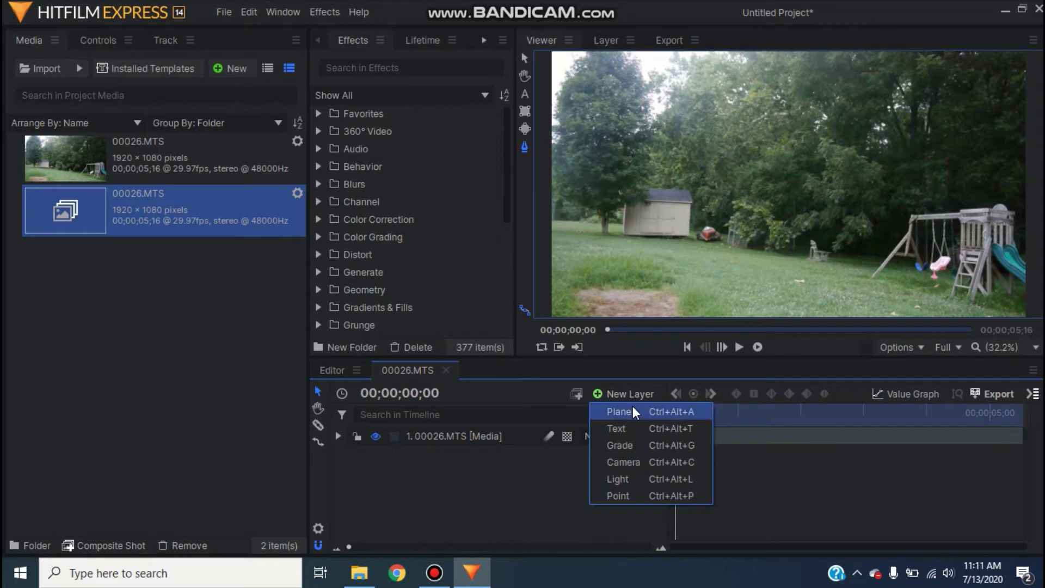
{"action": "left_click", "coordinate": [632, 413]}
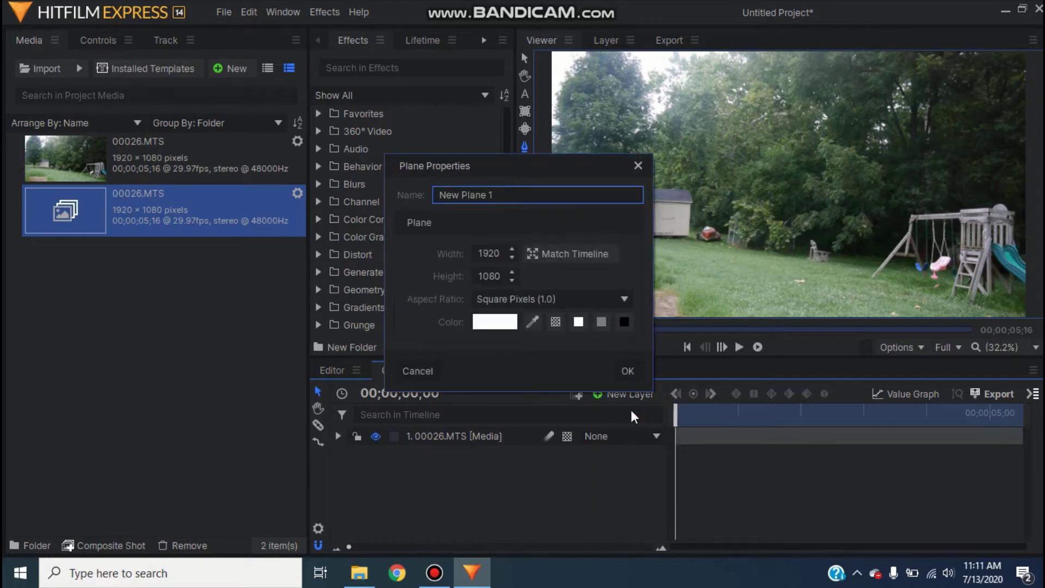
{"action": "left_click", "coordinate": [630, 328]}
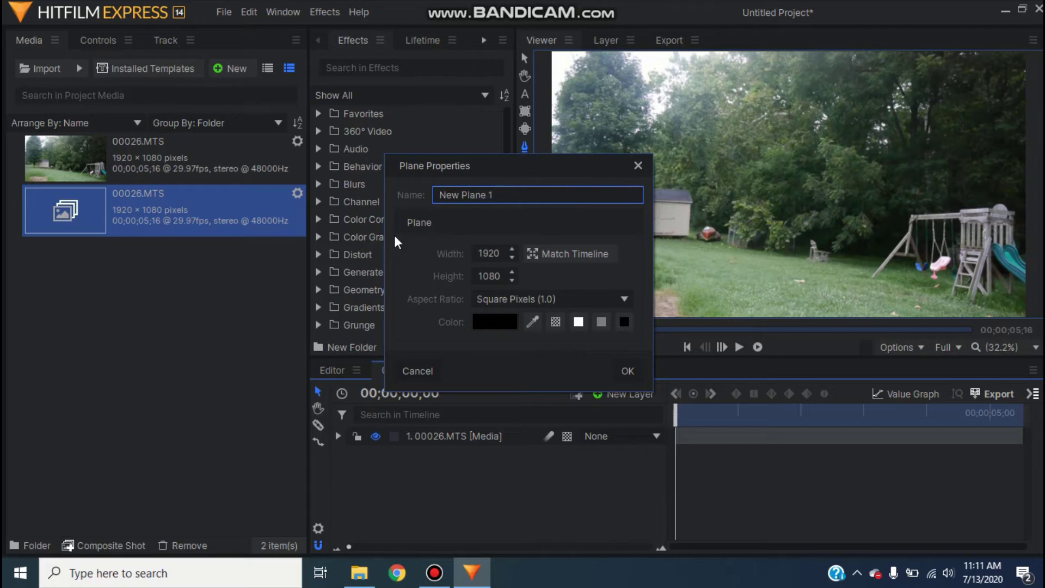
{"action": "key", "text": "BackSpace"}
{"action": "key", "text": "BackSpace"}
{"action": "key", "text": "BackSpace"}
{"action": "key", "text": "BackSpace"}
{"action": "key", "text": "BackSpace"}
{"action": "key", "text": "BackSpace"}
{"action": "key", "text": "BackSpace"}
{"action": "key", "text": "BackSpace"}
{"action": "key", "text": "BackSpace"}
{"action": "key", "text": "BackSpace"}
{"action": "key", "text": "BackSpace"}
{"action": "type", "text": "blade"}
{"action": "left_click", "coordinate": [627, 370]}
{"action": "left_click", "coordinate": [563, 483]}
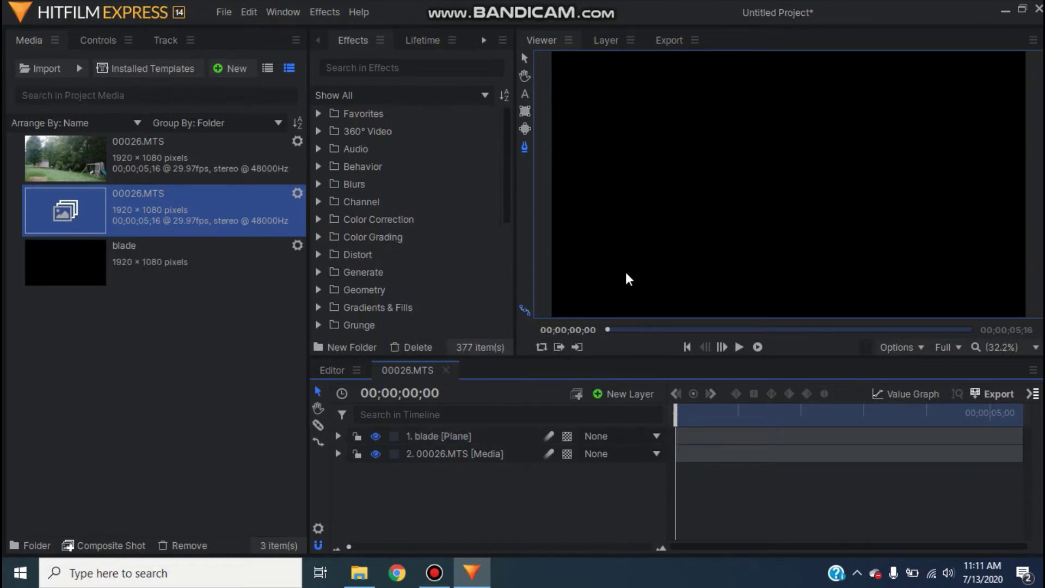
{"action": "left_click", "coordinate": [375, 436]}
{"action": "left_click", "coordinate": [376, 436]}
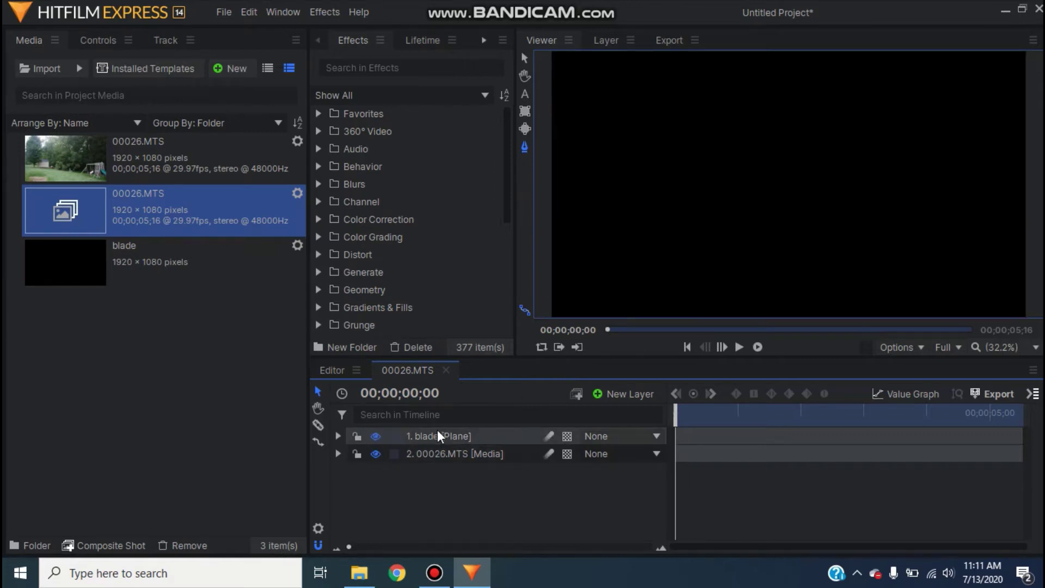
Search effects for 'light sw' and apply Lightsword Ultra (2-Point Auto) to the blade layer.
{"action": "left_click", "coordinate": [377, 67]}
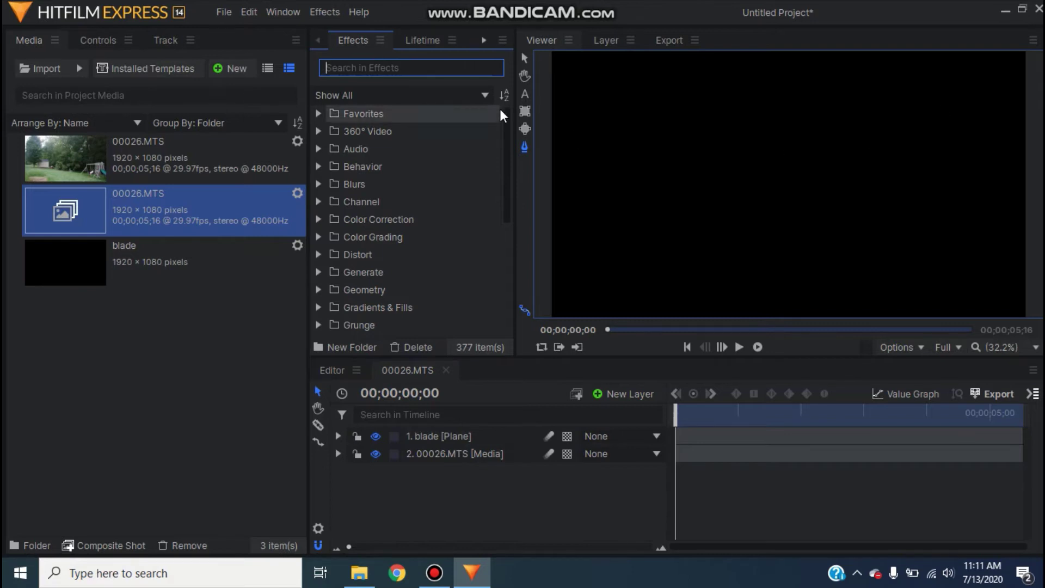
{"action": "type", "text": "light"}
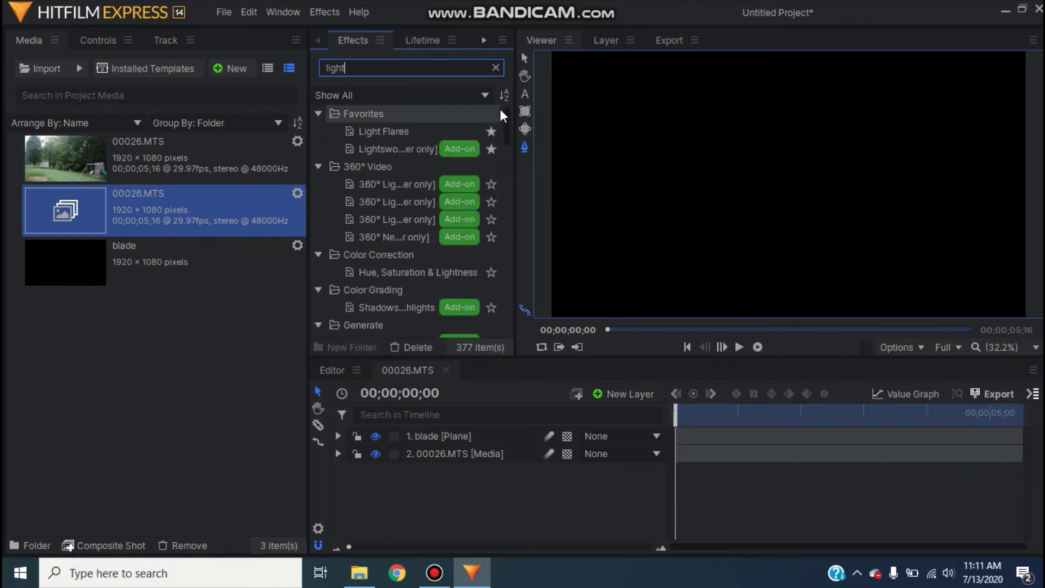
{"action": "type", "text": " sw"}
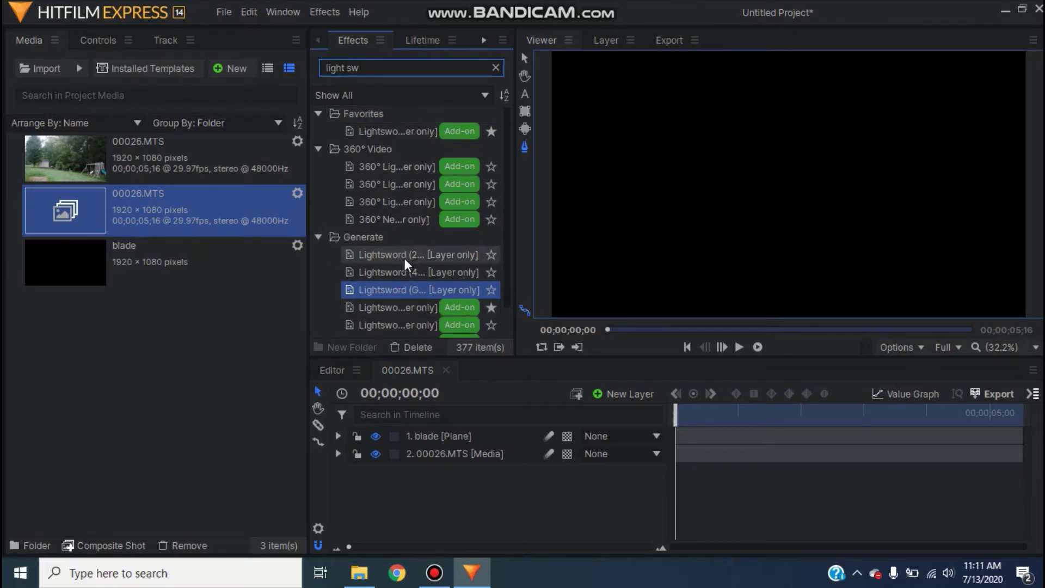
{"action": "left_click_drag", "start_coordinate": [515, 258], "coordinate": [667, 255]}
{"action": "scroll", "coordinate": [565, 265], "scroll_direction": "down", "scroll_amount": 2}
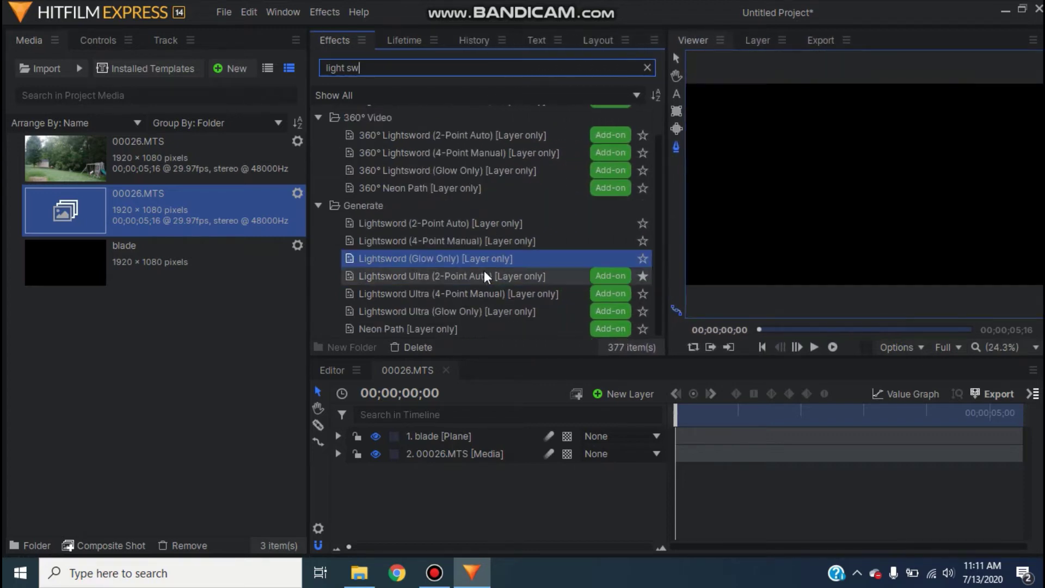
{"action": "left_click", "coordinate": [138, 338]}
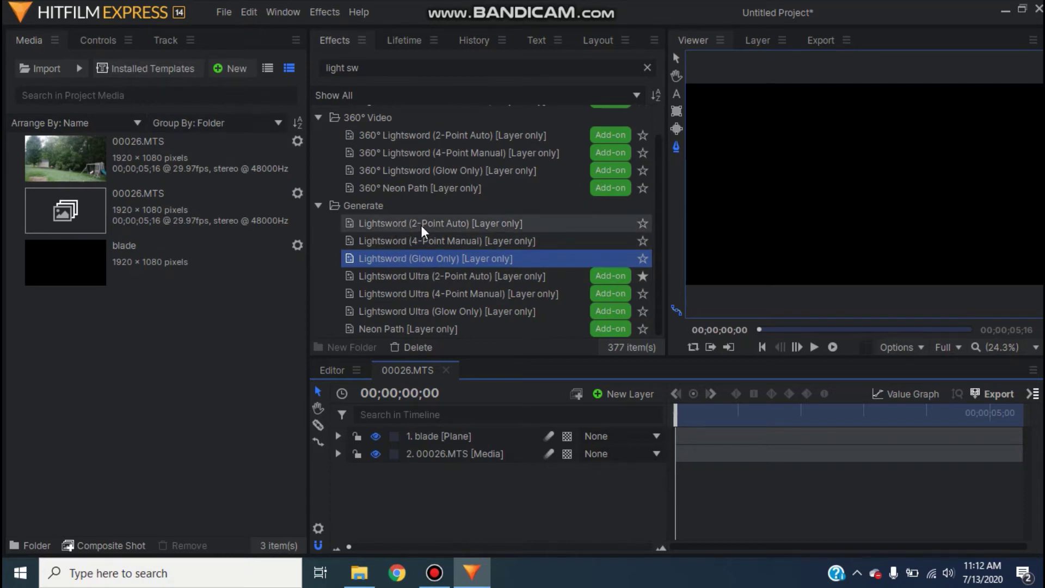
{"action": "left_click_drag", "start_coordinate": [438, 231], "coordinate": [440, 228]}
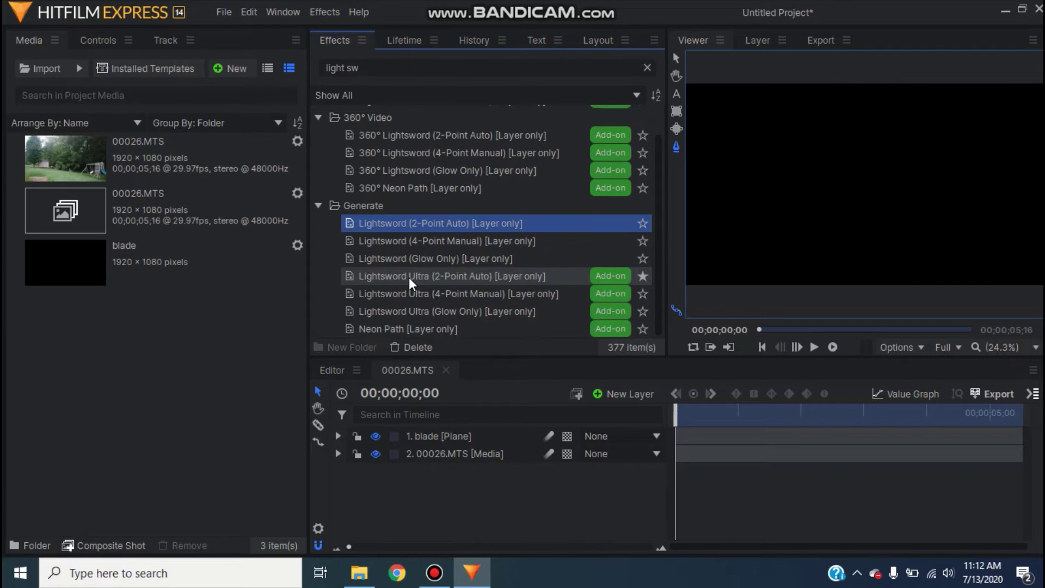
{"action": "left_click_drag", "start_coordinate": [409, 283], "coordinate": [445, 442]}
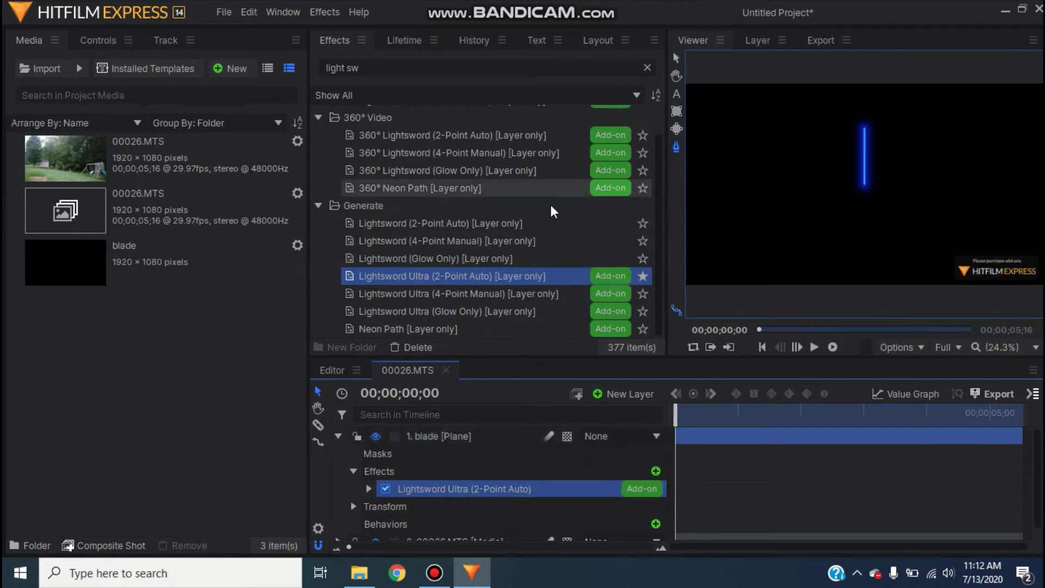
Enlarge the viewer, set its zoom to Scale to Fit, and collapse the blade layer's properties.
{"action": "left_click_drag", "start_coordinate": [665, 224], "coordinate": [505, 226]}
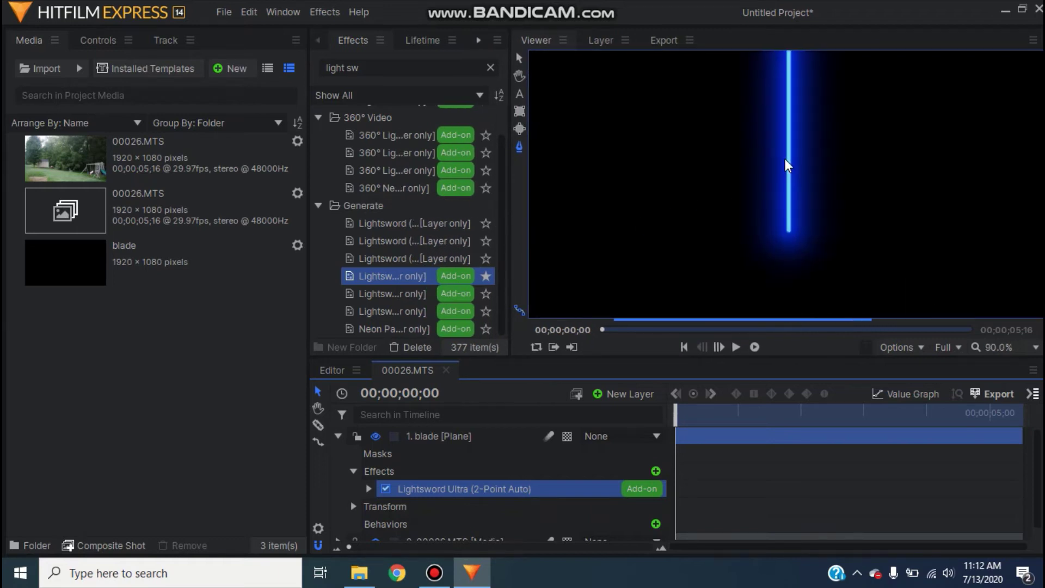
{"action": "left_click", "coordinate": [810, 151]}
{"action": "scroll", "coordinate": [811, 151], "scroll_direction": "down", "scroll_amount": 2}
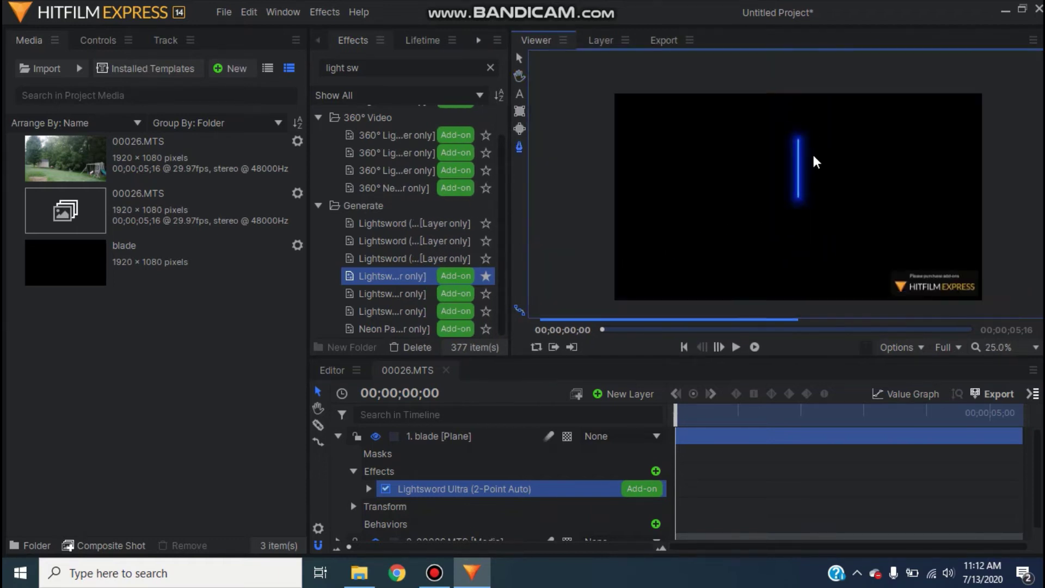
{"action": "left_click", "coordinate": [1012, 351]}
{"action": "left_click", "coordinate": [1002, 329]}
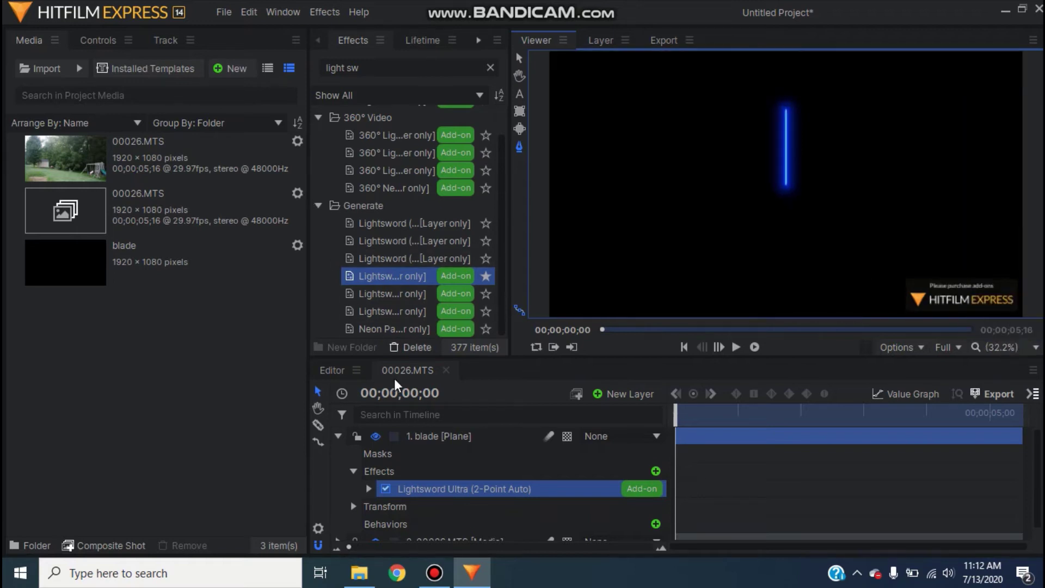
{"action": "left_click", "coordinate": [338, 436]}
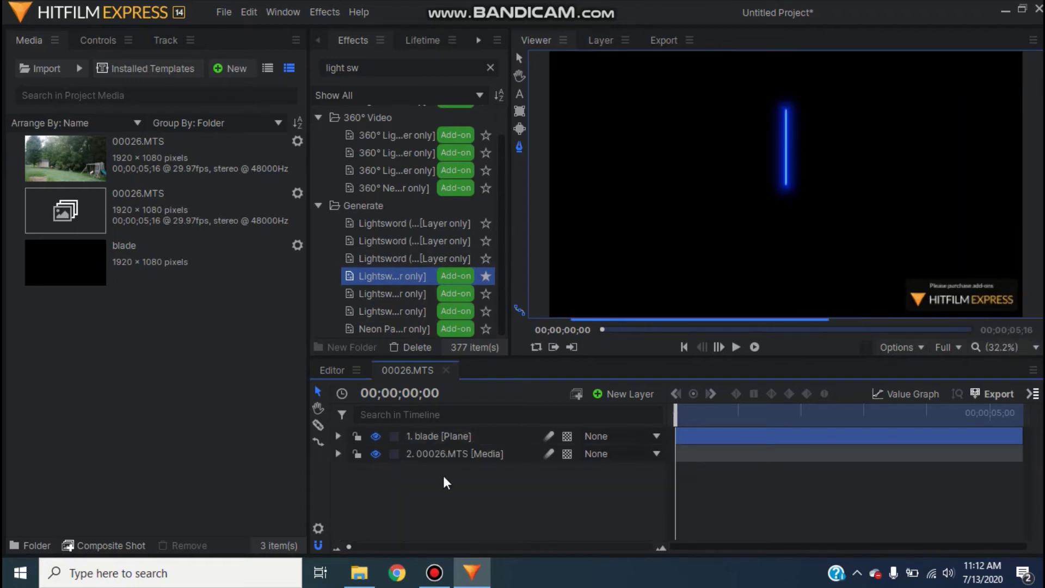
Set the blade layer's blend mode to Add.
{"action": "right_click", "coordinate": [445, 437]}
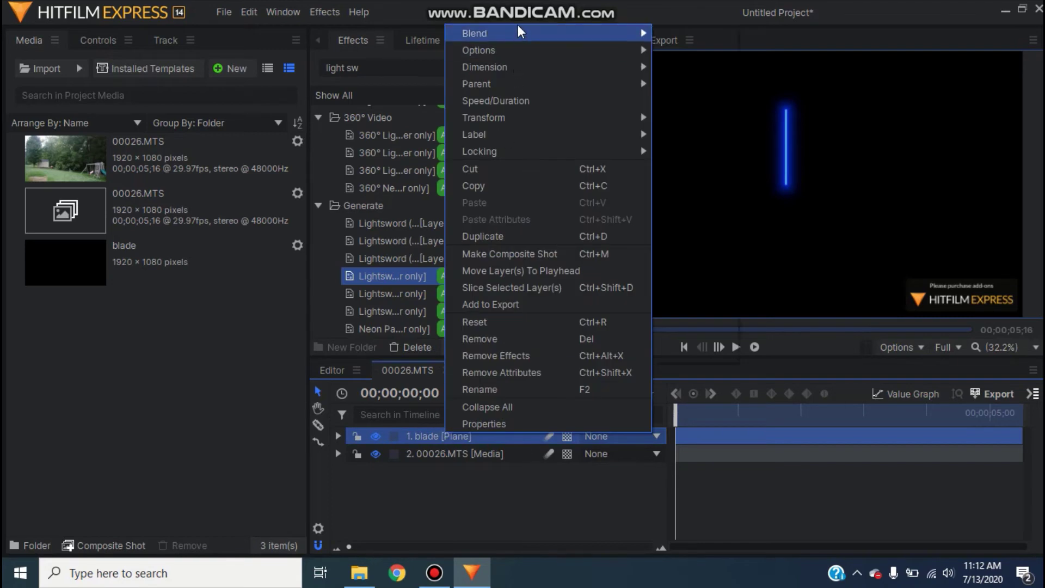
{"action": "mouse_move", "coordinate": [520, 33]}
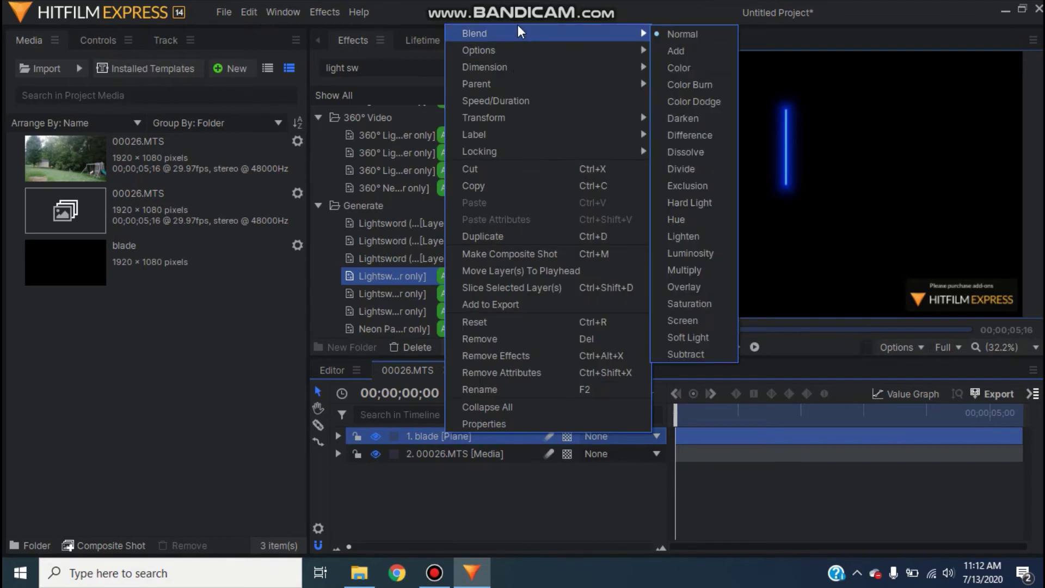
{"action": "left_click", "coordinate": [697, 51]}
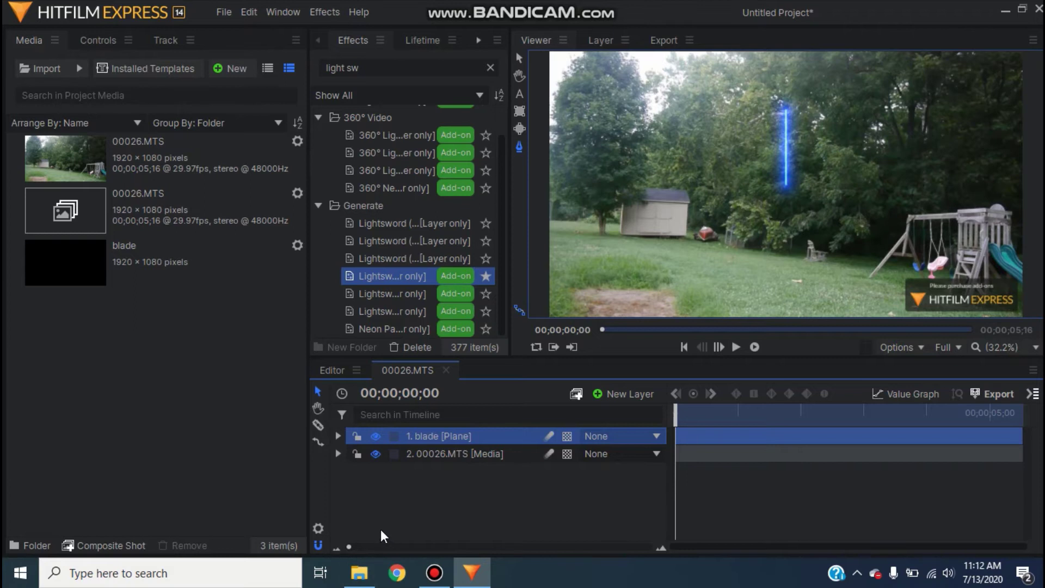
Change the Lightsword Ultra (2-Point Auto) preset on the blade layer to Green.
{"action": "left_click", "coordinate": [102, 41]}
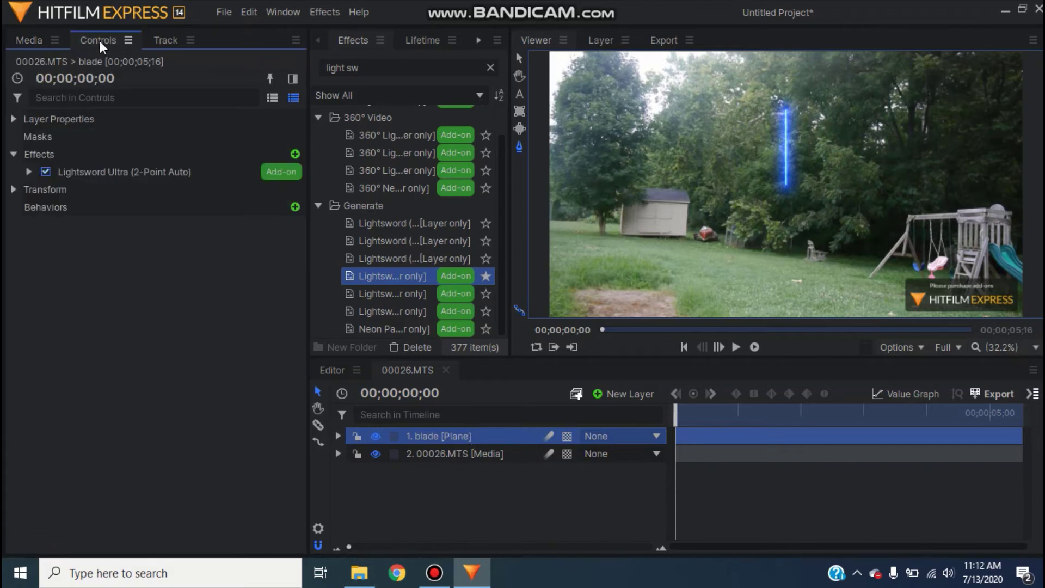
{"action": "left_click", "coordinate": [29, 172]}
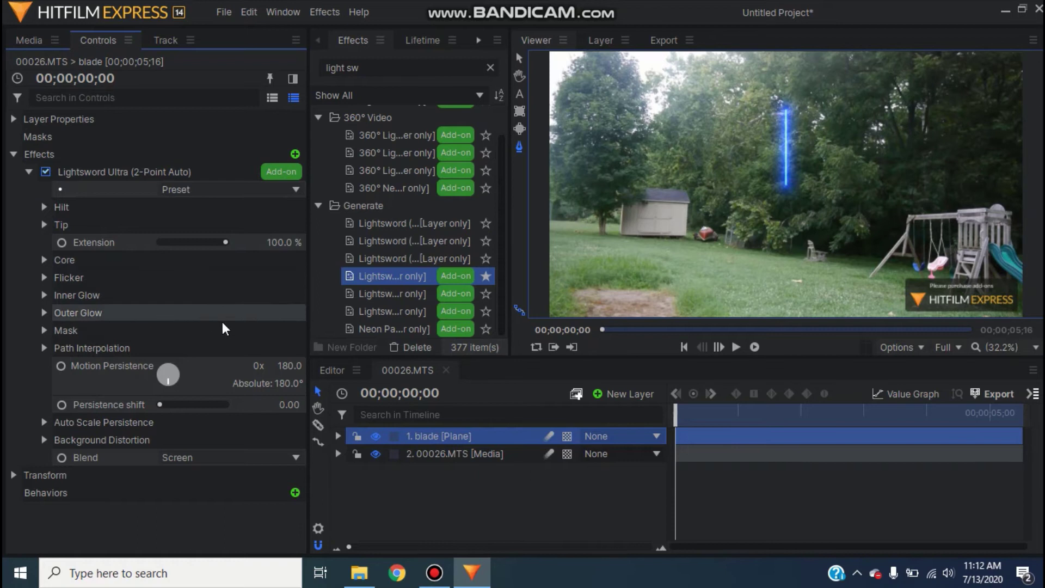
{"action": "left_click", "coordinate": [187, 195]}
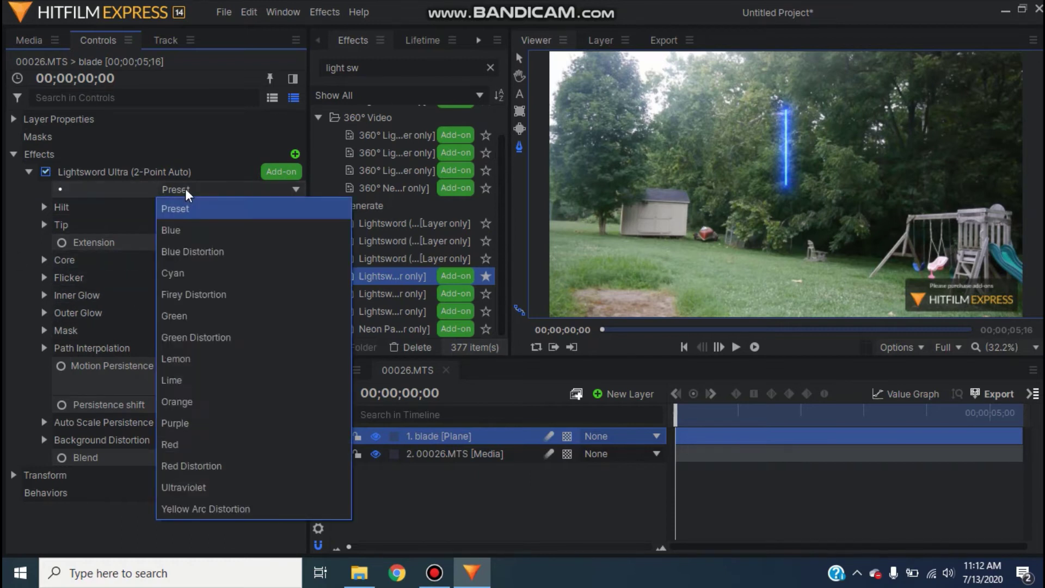
{"action": "left_click", "coordinate": [203, 317]}
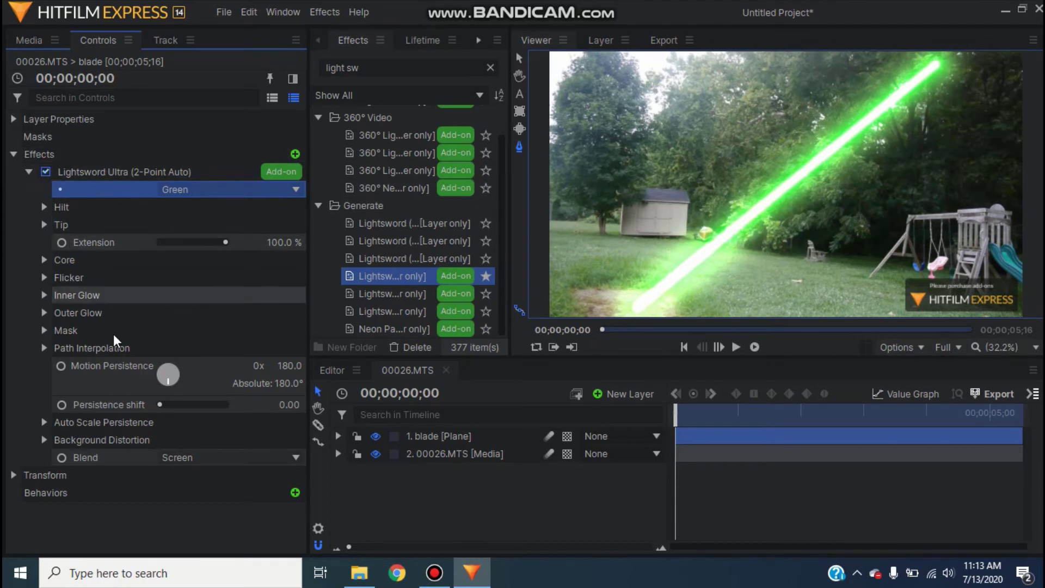
{"action": "left_click", "coordinate": [29, 173]}
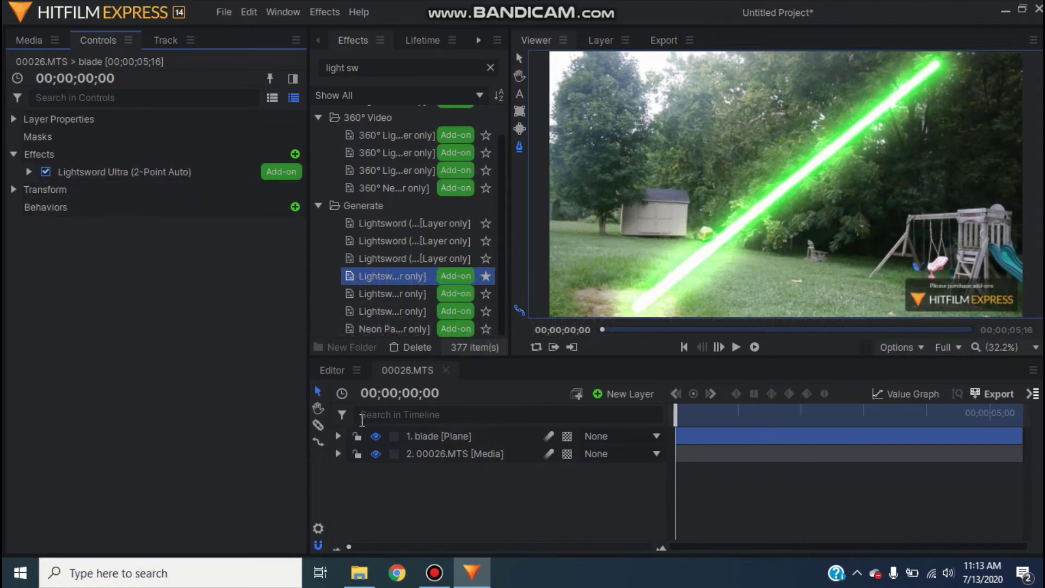
Hide the blade layer and add a point layer named 'hilt'.
{"action": "left_click", "coordinate": [375, 436]}
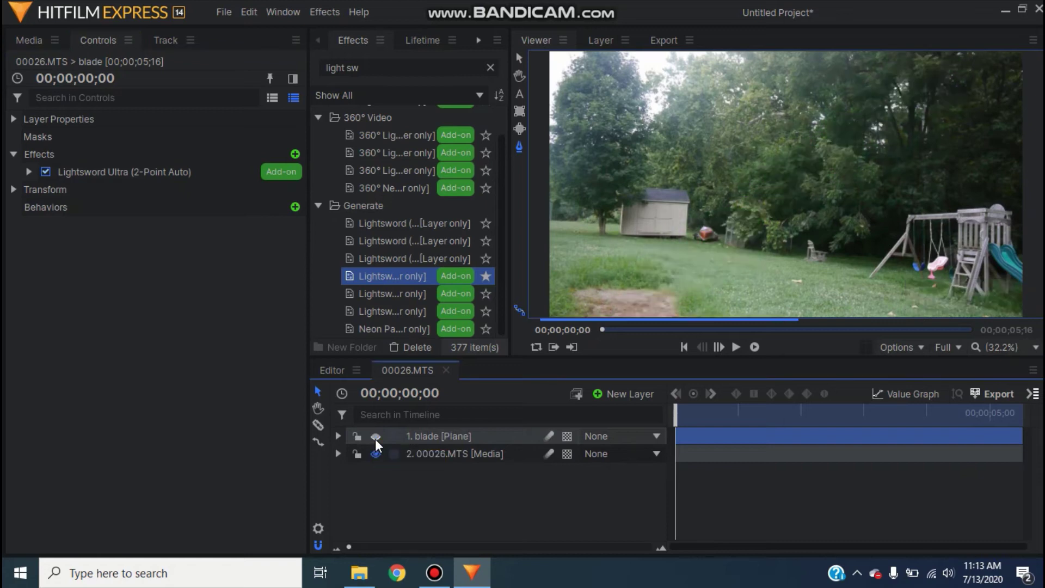
{"action": "left_click", "coordinate": [13, 154]}
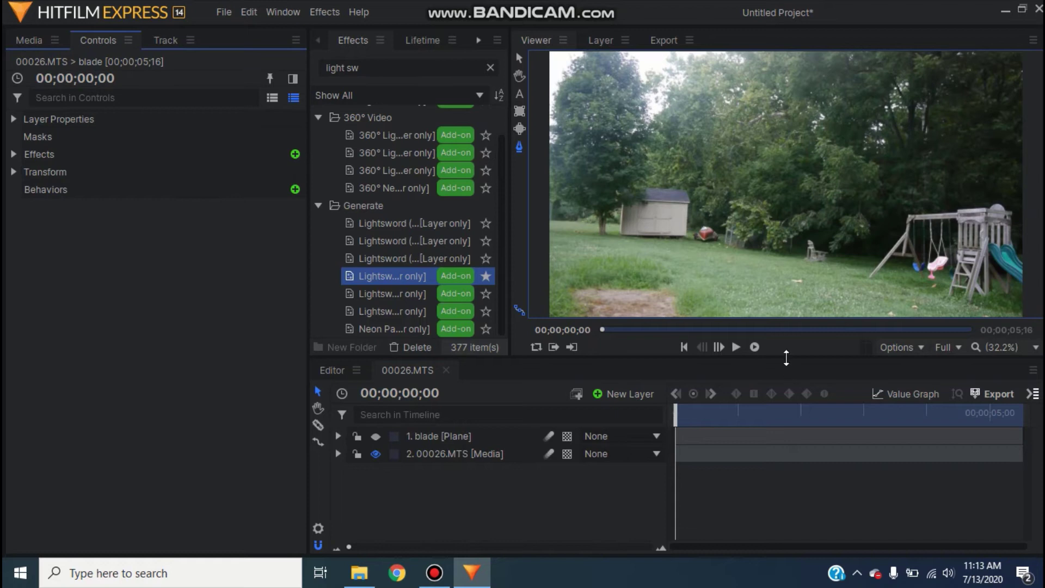
{"action": "left_click", "coordinate": [630, 394]}
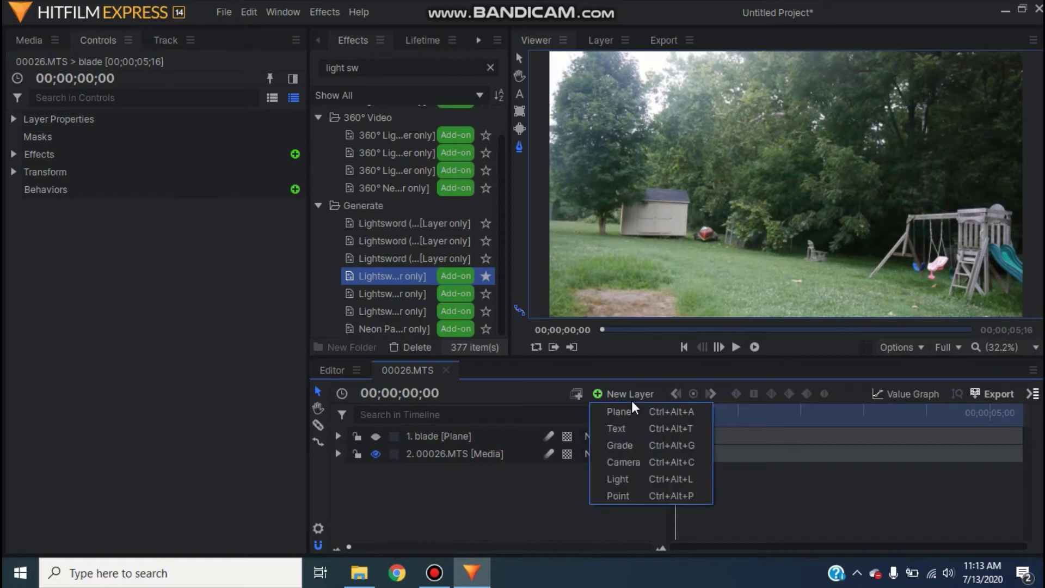
{"action": "left_click", "coordinate": [644, 496]}
{"action": "right_click", "coordinate": [472, 436]}
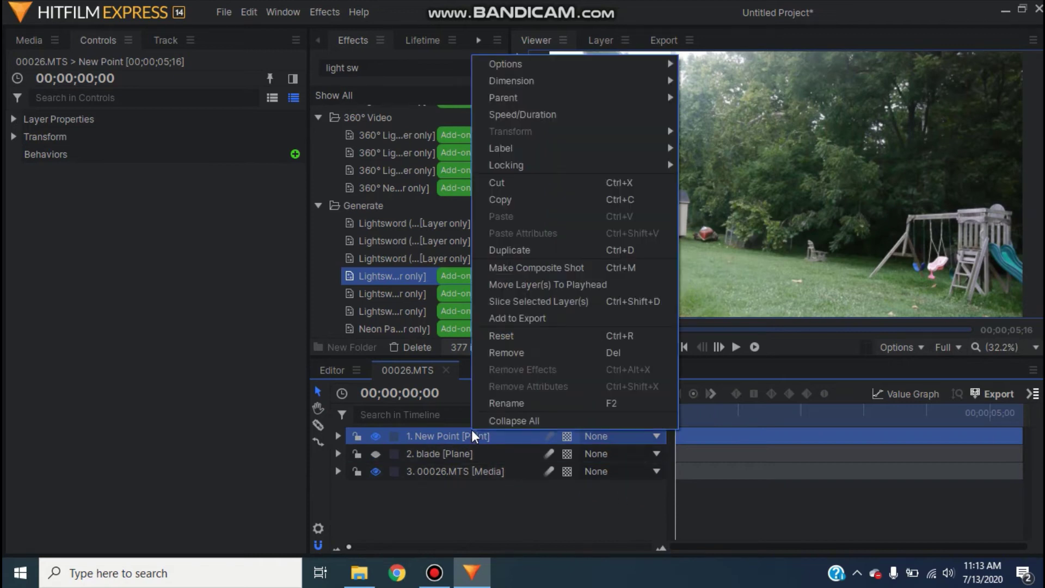
{"action": "left_click", "coordinate": [497, 409]}
{"action": "type", "text": "hil"}
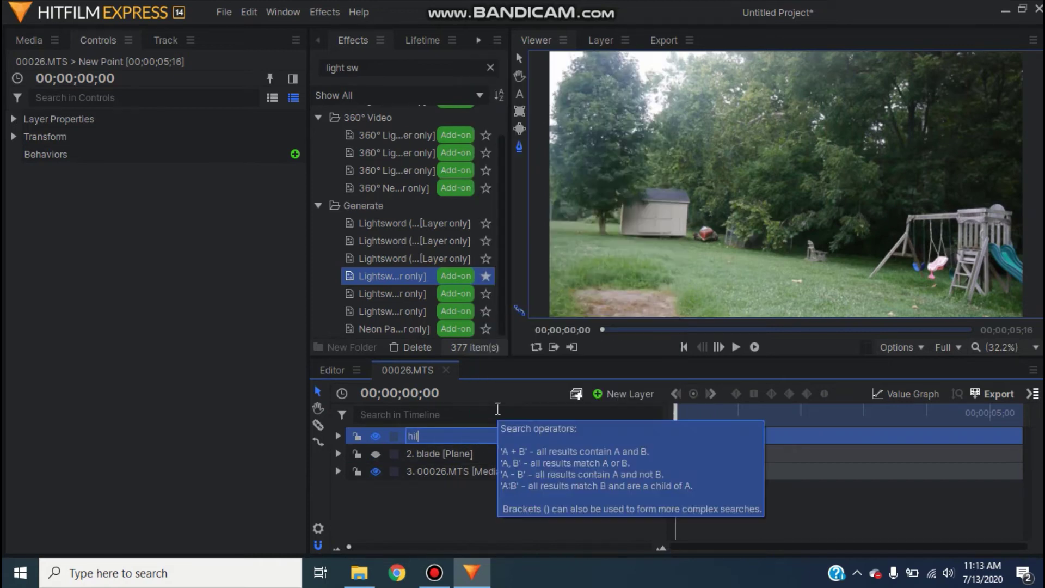
{"action": "type", "text": "t"}
{"action": "key", "text": "Return"}
Add a second point layer named 'tip' and scrub through the clip's opening frames.
{"action": "right_click", "coordinate": [420, 501]}
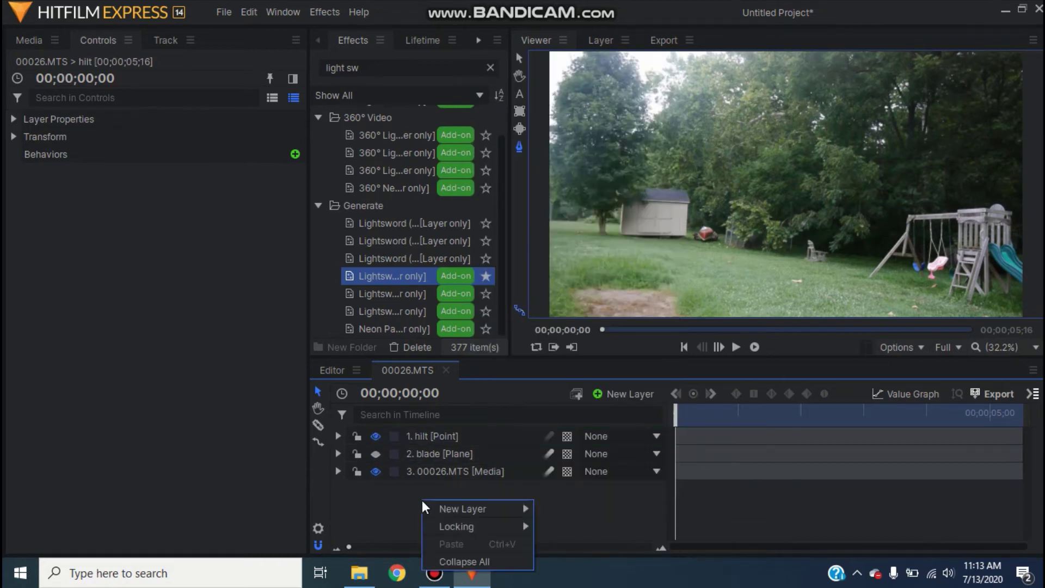
{"action": "key", "text": "Escape"}
{"action": "left_click", "coordinate": [624, 393]}
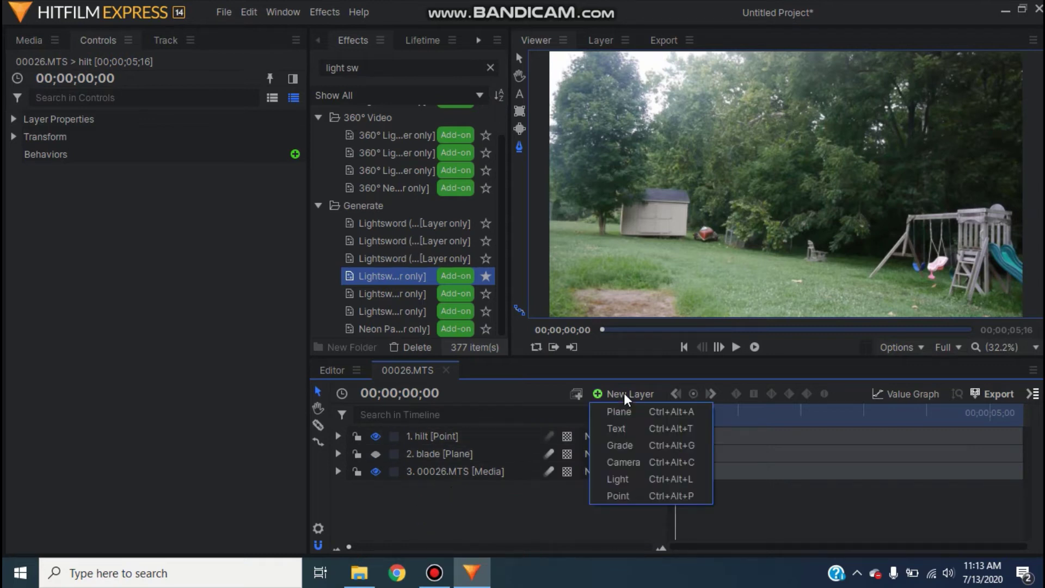
{"action": "left_click", "coordinate": [636, 498]}
{"action": "right_click", "coordinate": [501, 433]}
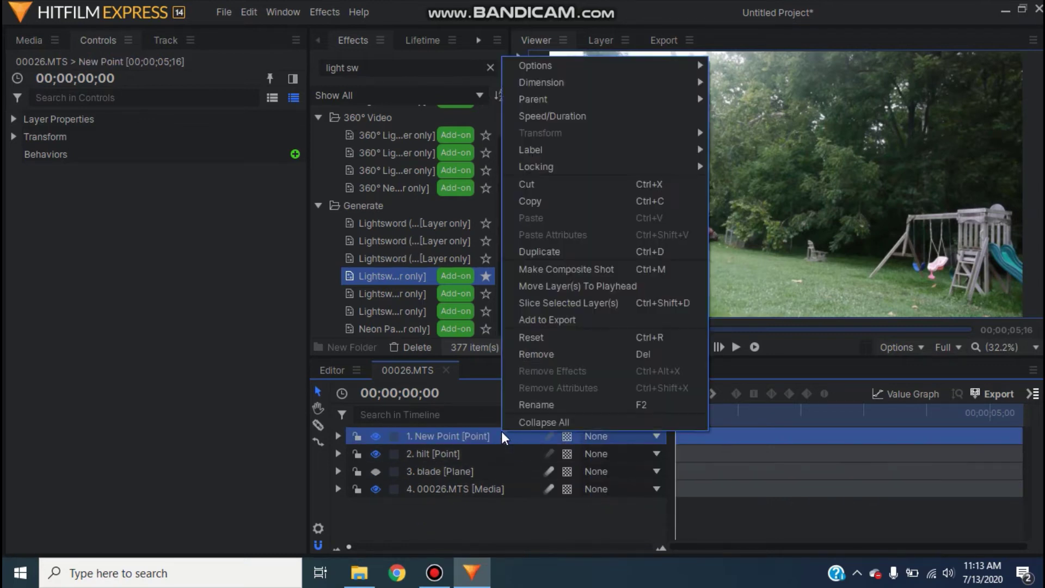
{"action": "left_click", "coordinate": [522, 403]}
{"action": "type", "text": "tip"}
{"action": "left_click", "coordinate": [524, 516]}
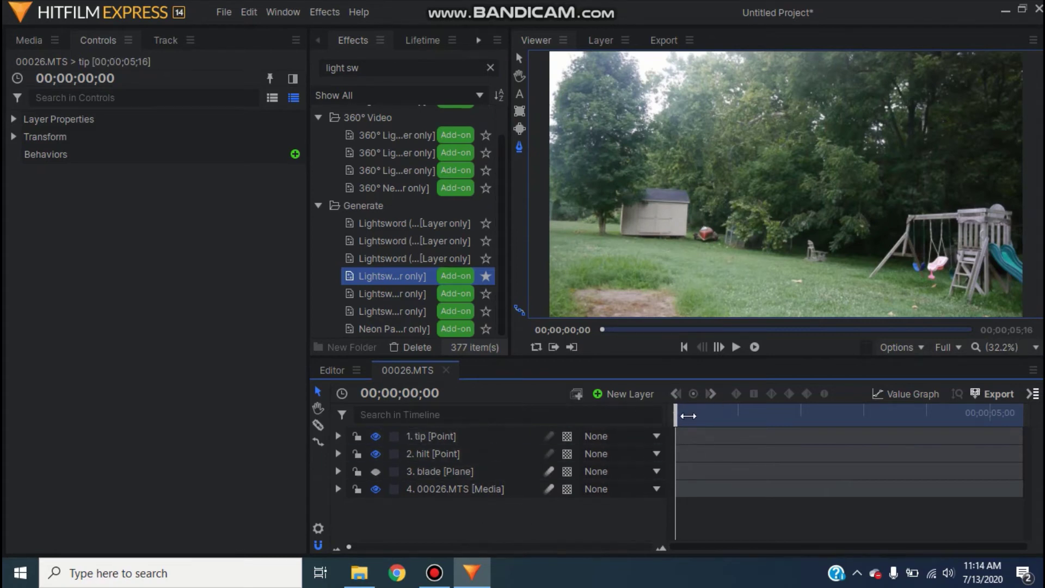
{"action": "mouse_move", "coordinate": [677, 412]}
{"action": "left_mouse_down"}
{"action": "mouse_move", "coordinate": [712, 412]}
{"action": "mouse_move", "coordinate": [676, 413]}
{"action": "left_mouse_up"}
{"action": "left_click_drag", "start_coordinate": [687, 417], "coordinate": [675, 415]}
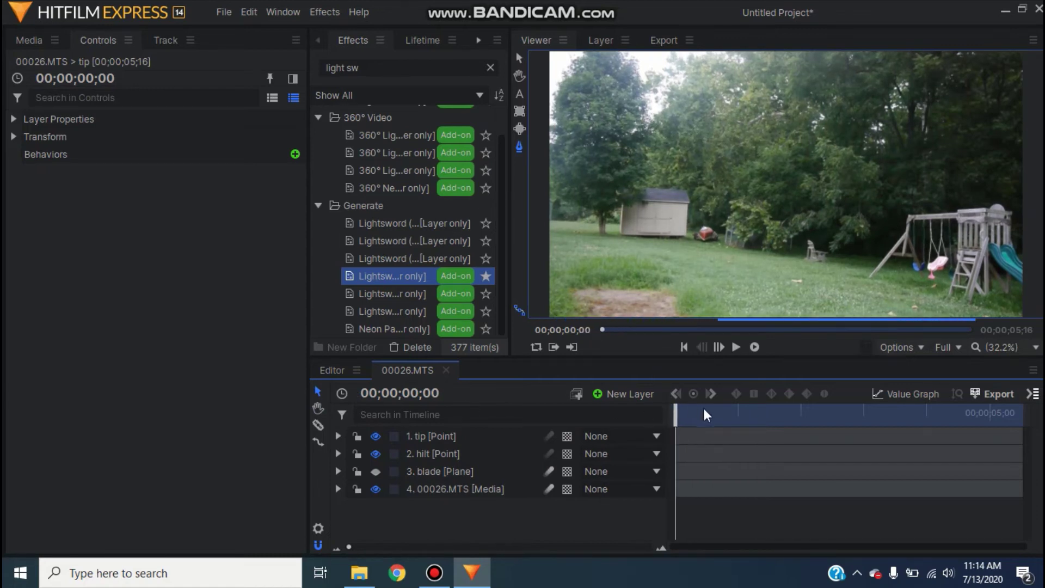
Tick Mute in the 00026.MTS layer's Layer Properties to silence its audio.
{"action": "left_click", "coordinate": [443, 490]}
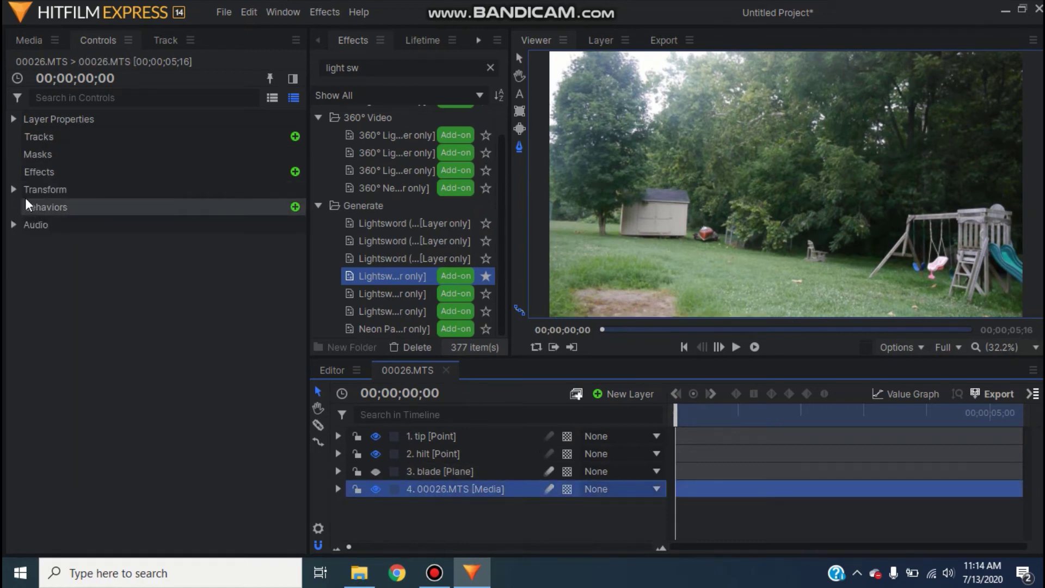
{"action": "left_click", "coordinate": [13, 119]}
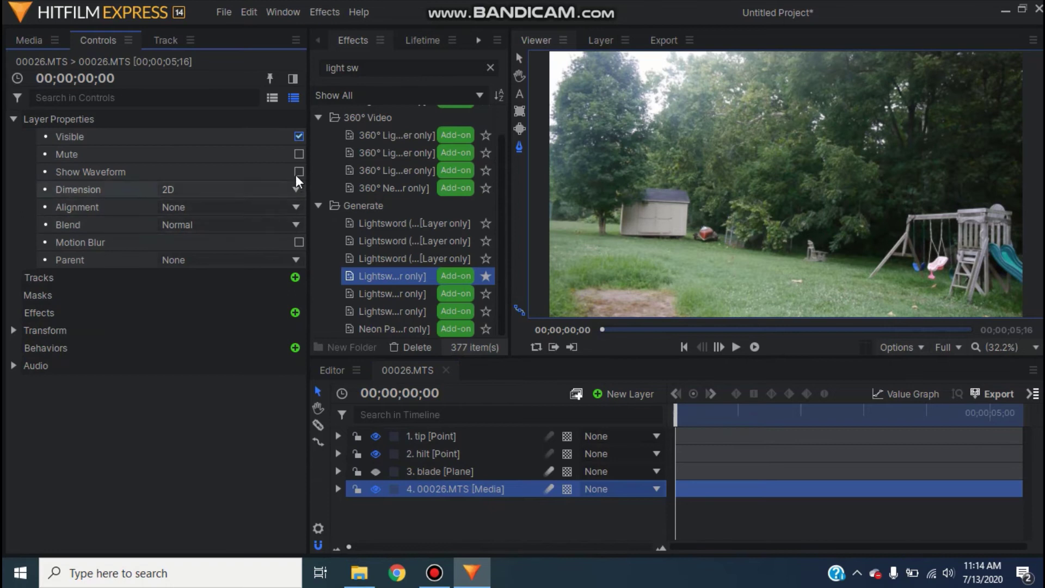
{"action": "left_click", "coordinate": [299, 154]}
{"action": "left_click", "coordinate": [17, 120]}
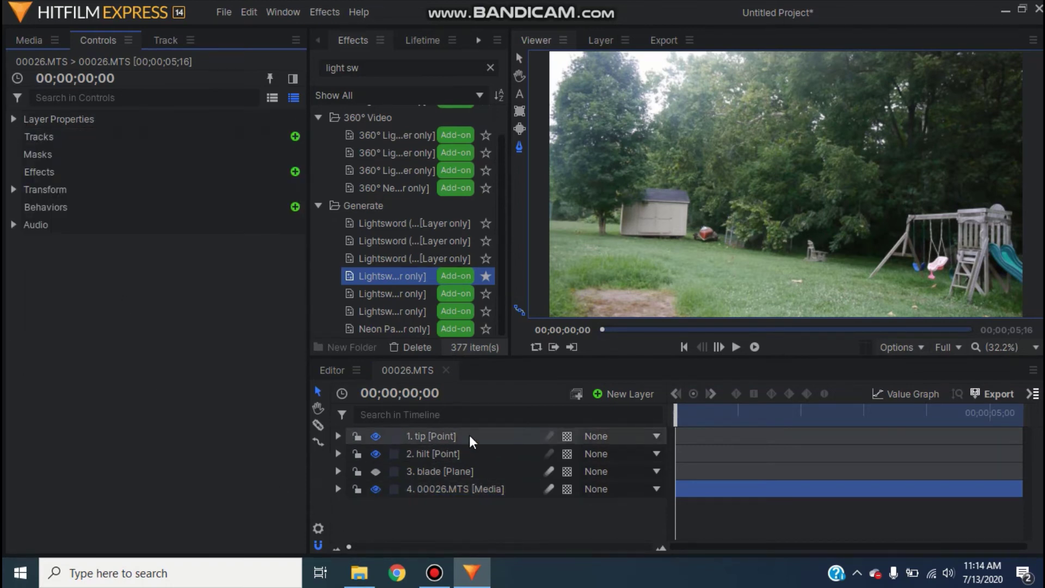
At 00;00;01;20, drag the hilt point just below the bottom edge of the frame.
{"action": "left_click", "coordinate": [467, 454]}
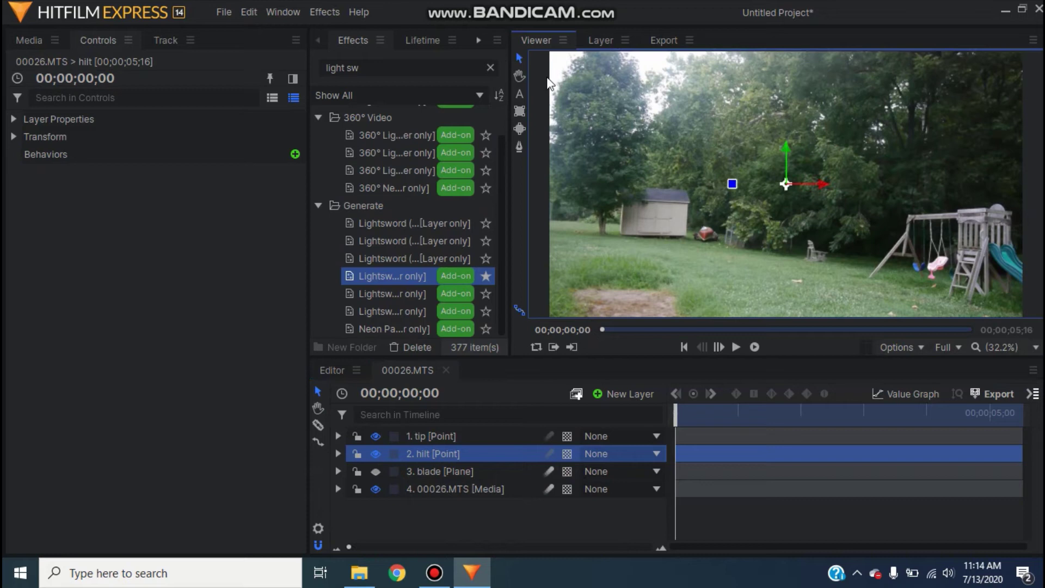
{"action": "left_click_drag", "start_coordinate": [805, 185], "coordinate": [849, 187]}
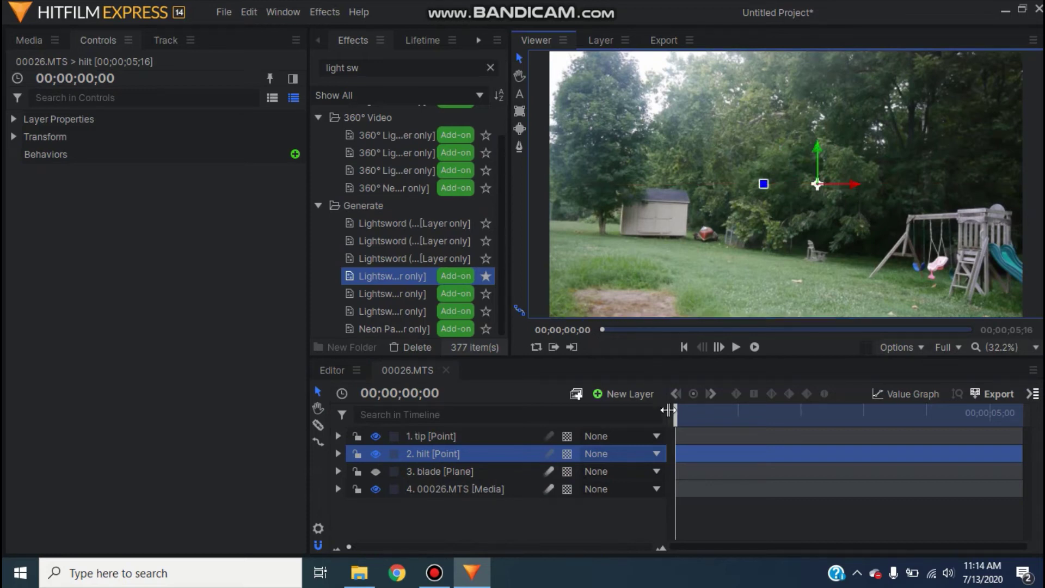
{"action": "left_click_drag", "start_coordinate": [676, 419], "coordinate": [784, 410]}
{"action": "scroll", "coordinate": [760, 230], "scroll_direction": "down", "scroll_amount": 2}
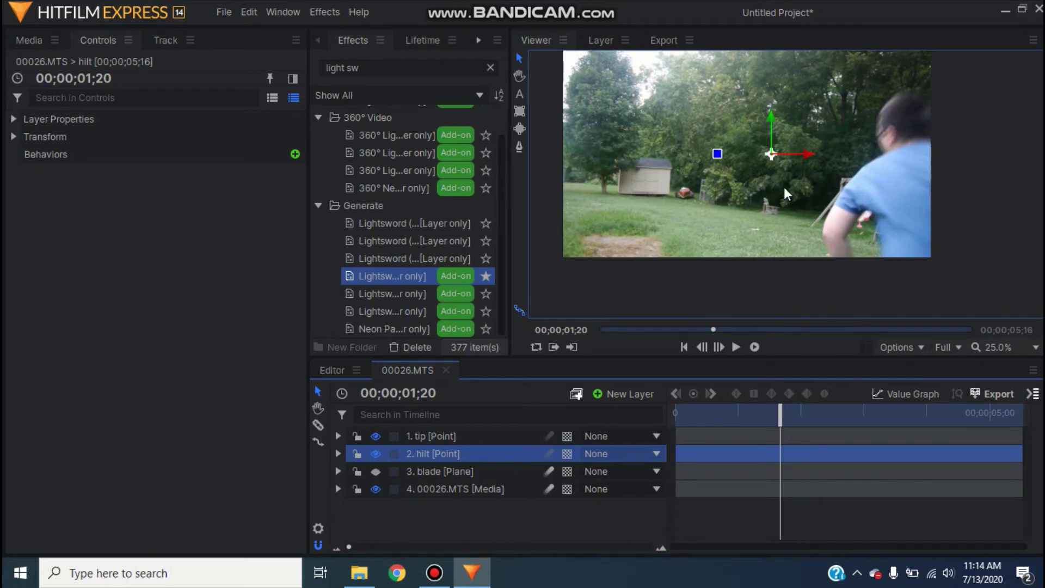
{"action": "left_click_drag", "start_coordinate": [771, 155], "coordinate": [746, 292]}
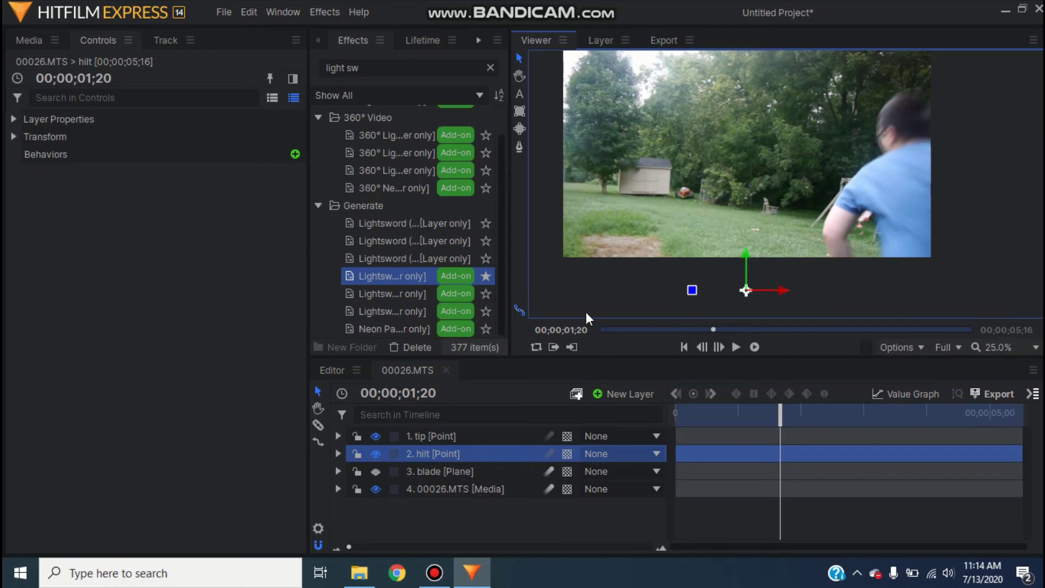
Enable Position keyframing on the hilt point, keying it at -4.6, -712.0.
{"action": "left_click", "coordinate": [452, 449]}
{"action": "left_click", "coordinate": [13, 138]}
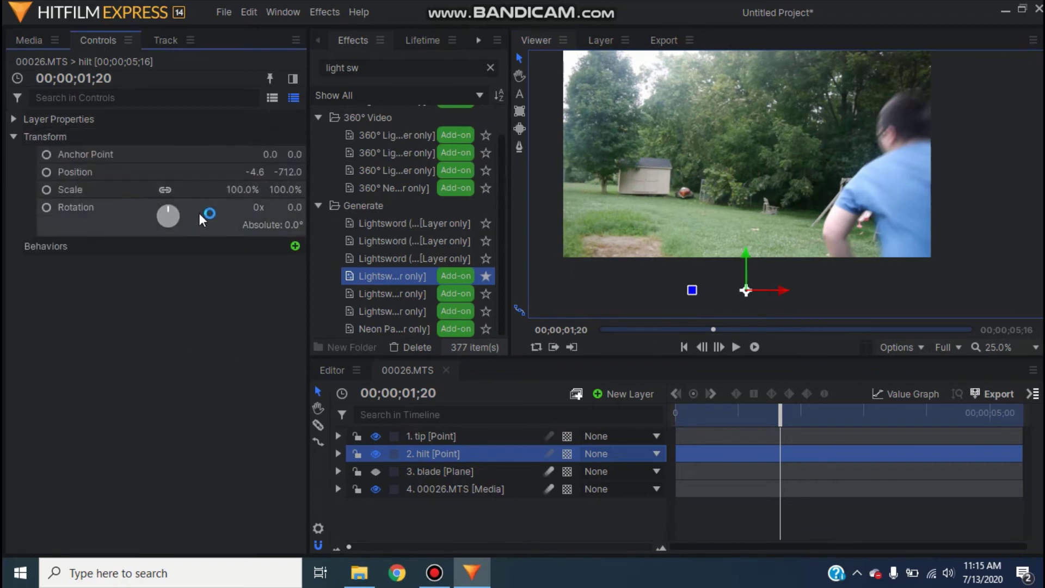
{"action": "left_click", "coordinate": [48, 172]}
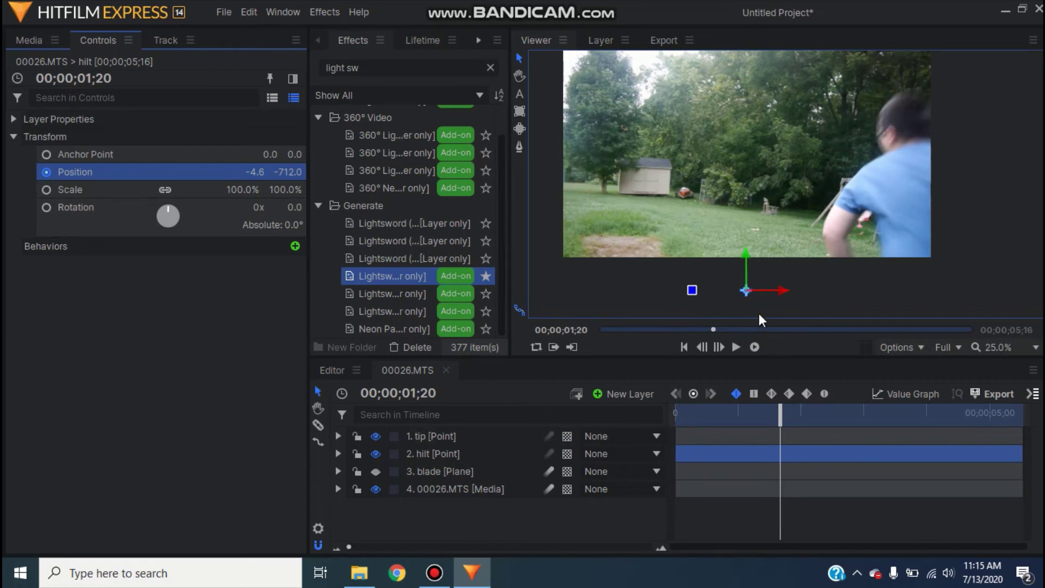
Test moving the hilt point near 2;10, scrub back, and re-enable the Position stopwatch.
{"action": "left_click_drag", "start_coordinate": [786, 415], "coordinate": [822, 415]}
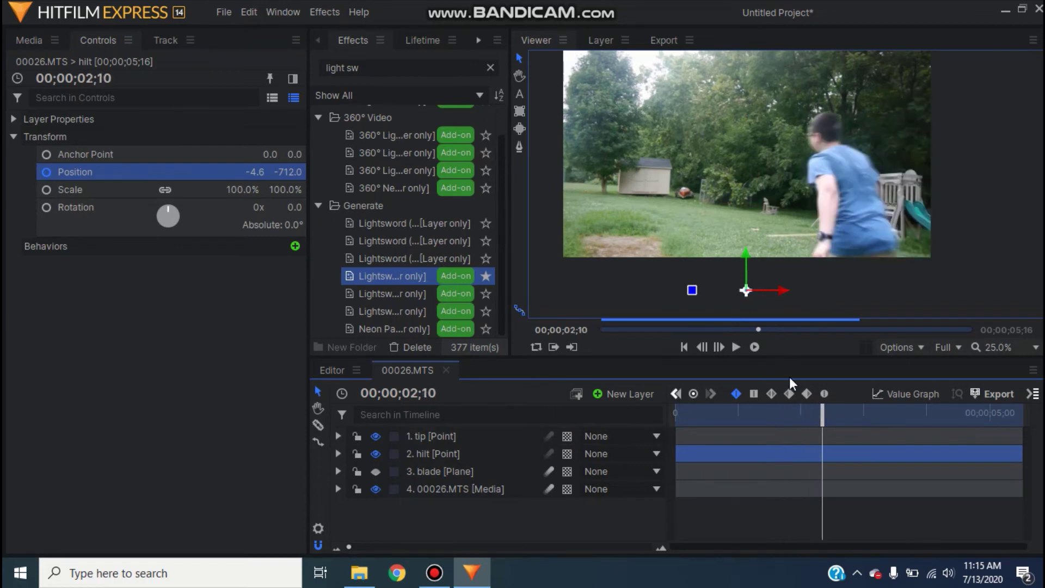
{"action": "left_click_drag", "start_coordinate": [747, 290], "coordinate": [852, 285]}
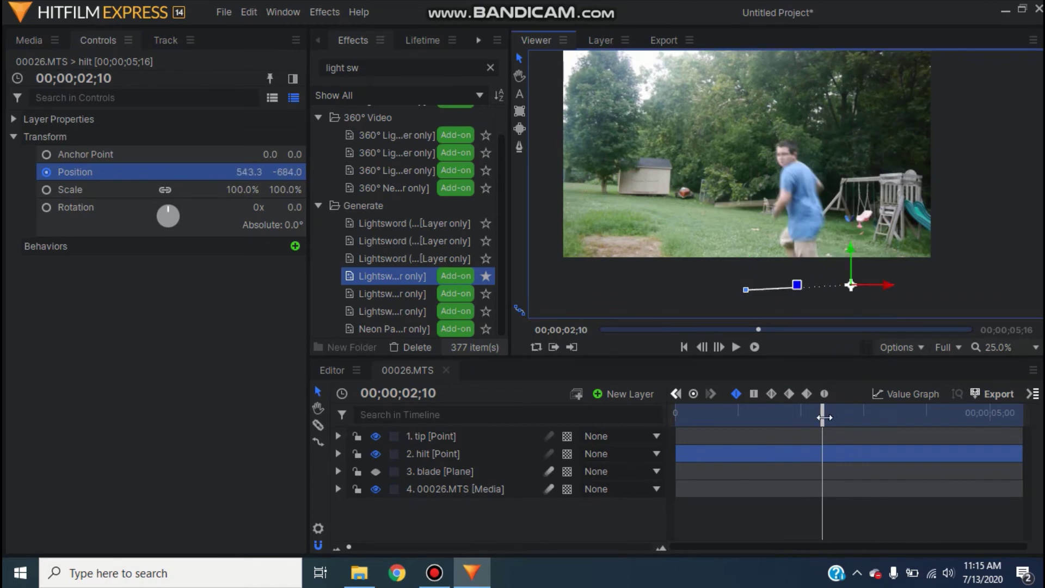
{"action": "left_click_drag", "start_coordinate": [824, 417], "coordinate": [777, 417]}
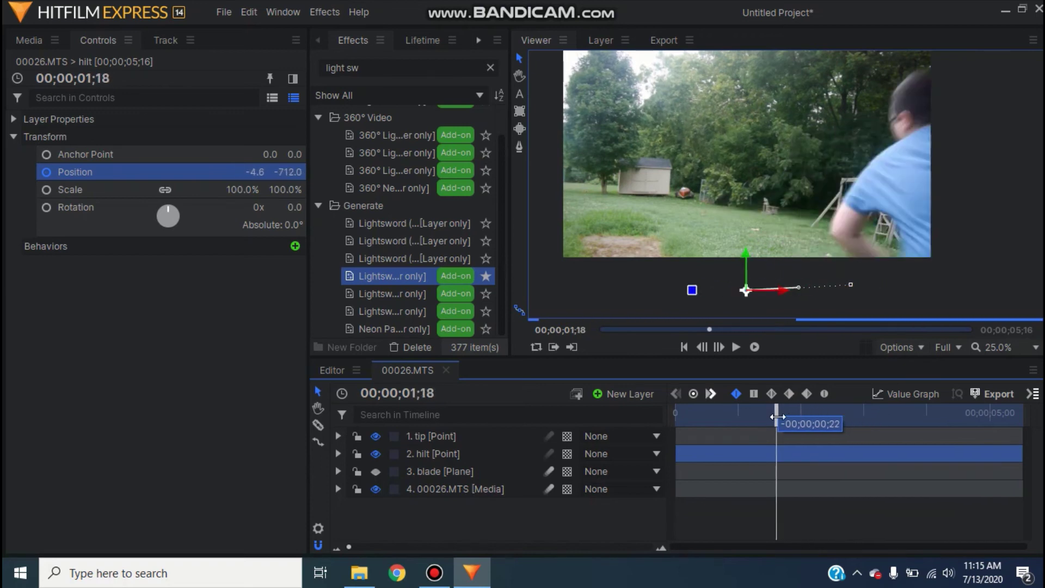
{"action": "left_click", "coordinate": [47, 172]}
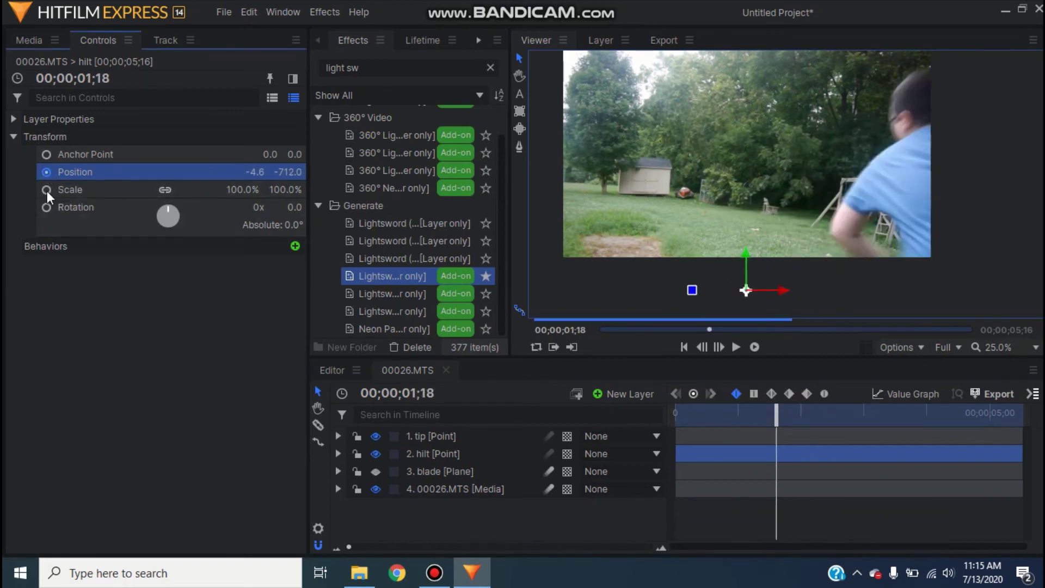
From frame 1;20, step forward and align the hilt point precisely onto the saber handle.
{"action": "key", "text": "Right"}
{"action": "key", "text": "Right"}
{"action": "key", "text": "Right"}
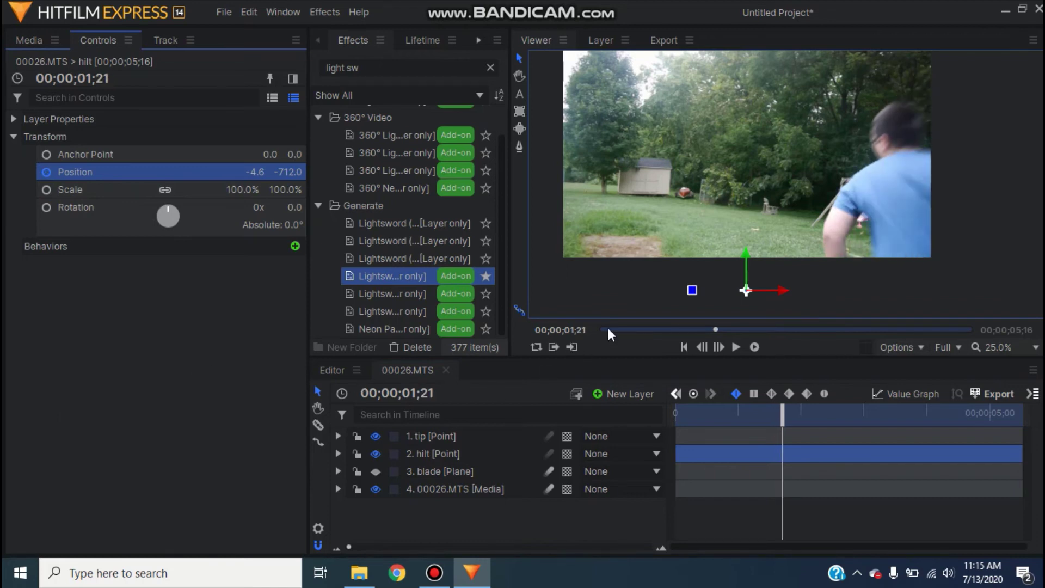
{"action": "key", "text": "Left"}
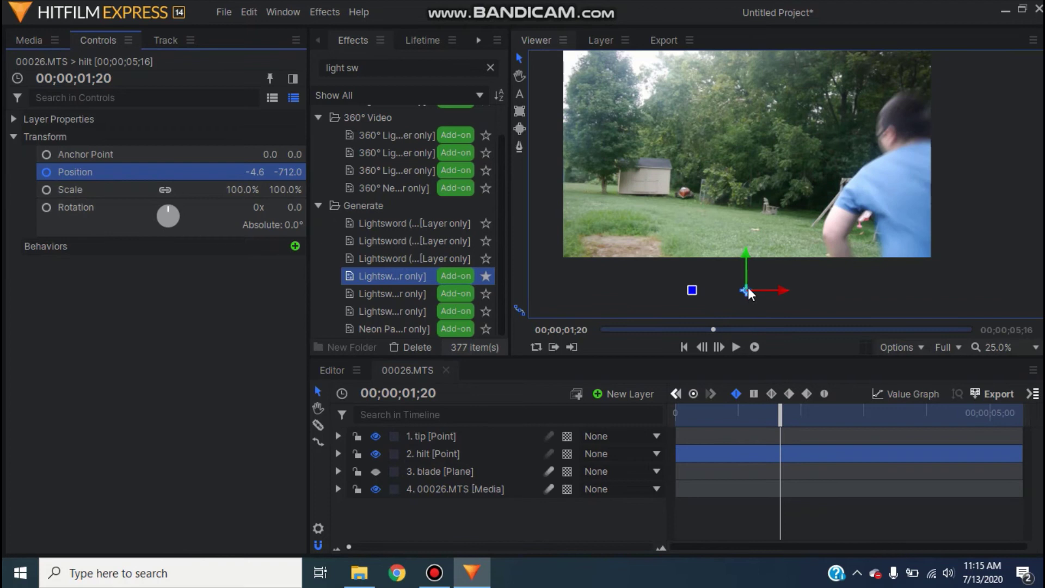
{"action": "left_click_drag", "start_coordinate": [748, 293], "coordinate": [772, 284]}
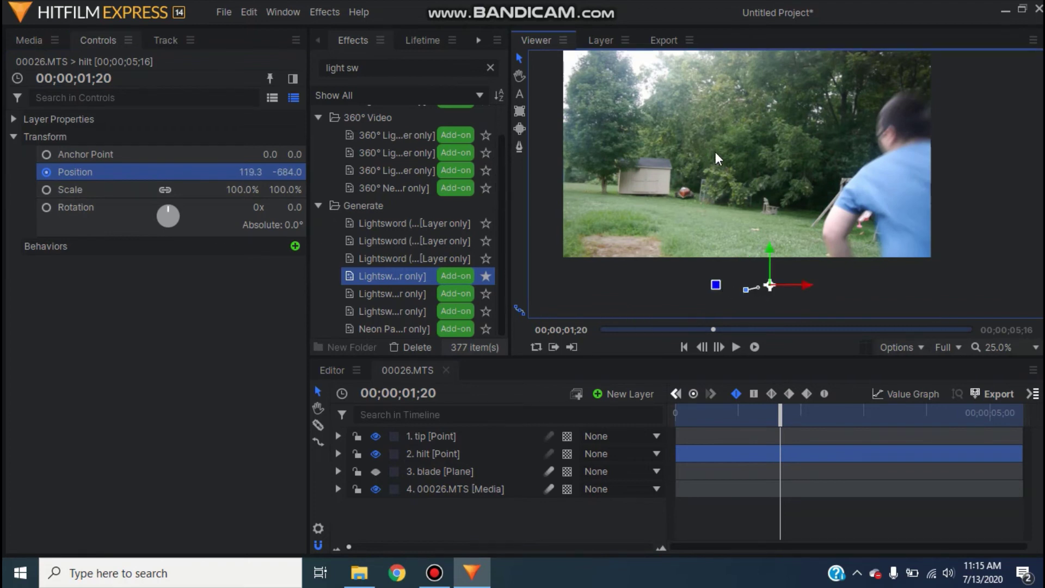
{"action": "key", "text": "Right"}
{"action": "left_click_drag", "start_coordinate": [772, 286], "coordinate": [804, 279]}
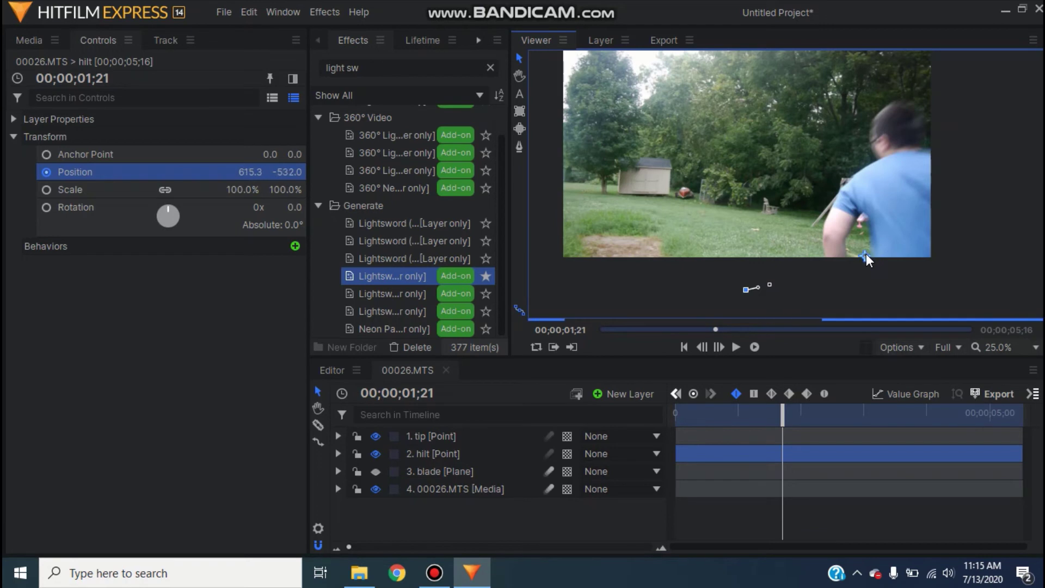
{"action": "left_click_drag", "start_coordinate": [866, 253], "coordinate": [867, 256]}
{"action": "scroll", "coordinate": [861, 266], "scroll_direction": "up", "scroll_amount": 3}
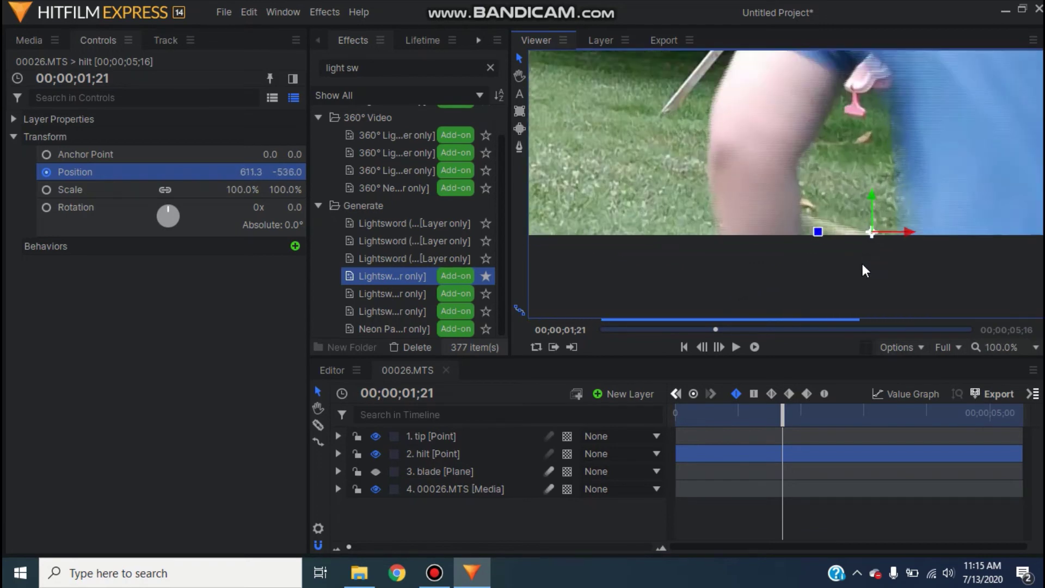
{"action": "scroll", "coordinate": [862, 267], "scroll_direction": "up", "scroll_amount": 3}
{"action": "left_click_drag", "start_coordinate": [894, 136], "coordinate": [866, 257]}
{"action": "scroll", "coordinate": [776, 236], "scroll_direction": "down", "scroll_amount": 2}
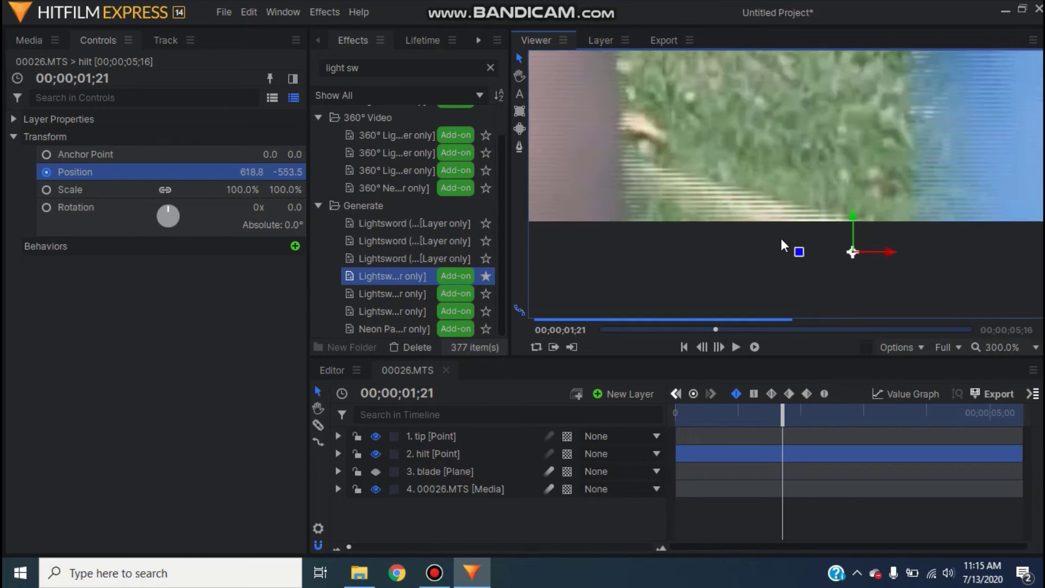
Keep keying the hilt point on the handle frame by frame around 01;24–01;25.
{"action": "key", "text": "Right"}
{"action": "key", "text": "Right"}
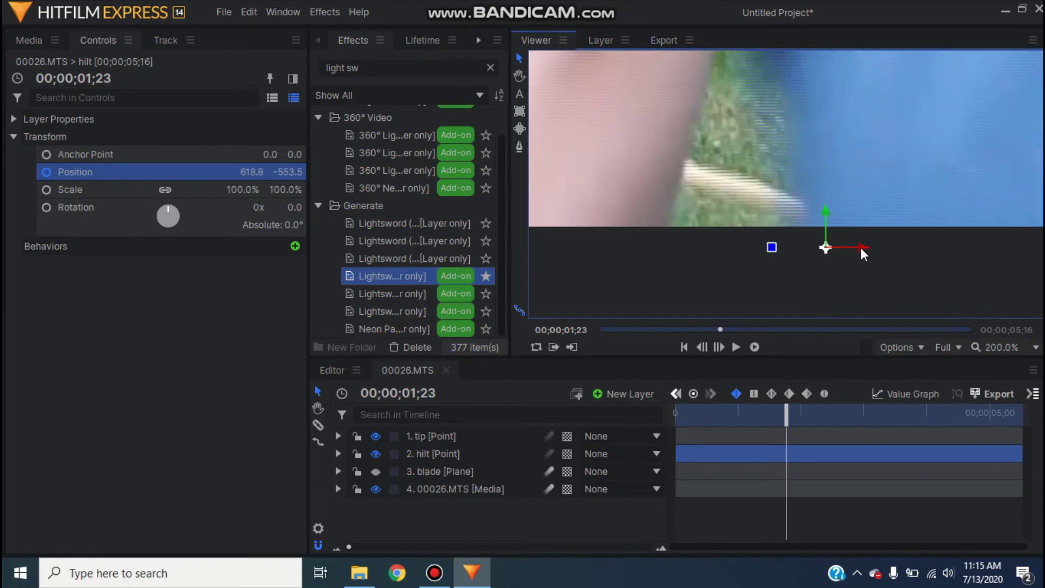
{"action": "left_click_drag", "start_coordinate": [828, 249], "coordinate": [795, 209]}
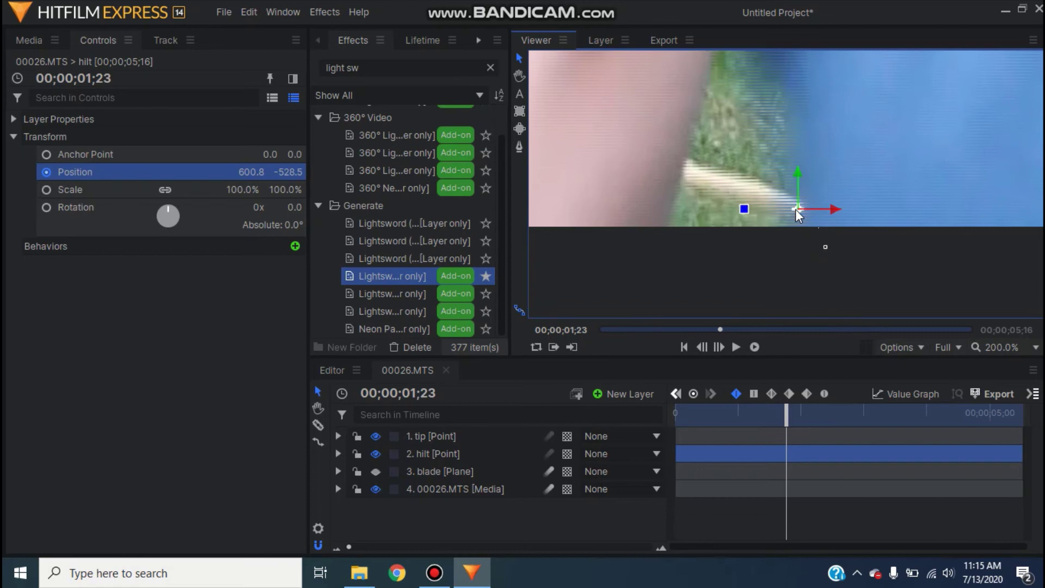
{"action": "key", "text": "Right"}
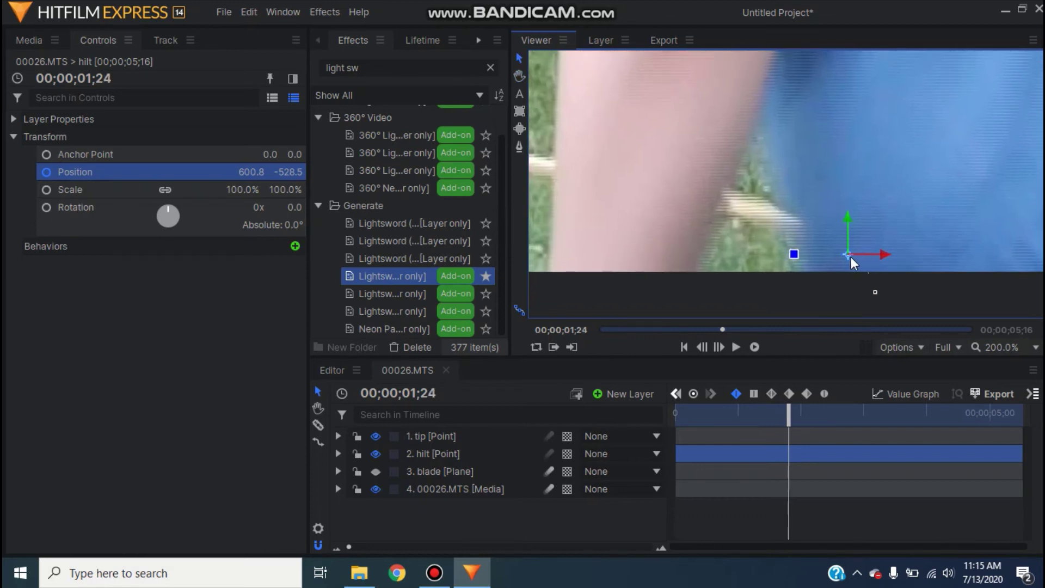
{"action": "left_click_drag", "start_coordinate": [846, 256], "coordinate": [806, 233]}
{"action": "scroll", "coordinate": [669, 233], "scroll_direction": "down", "scroll_amount": 2}
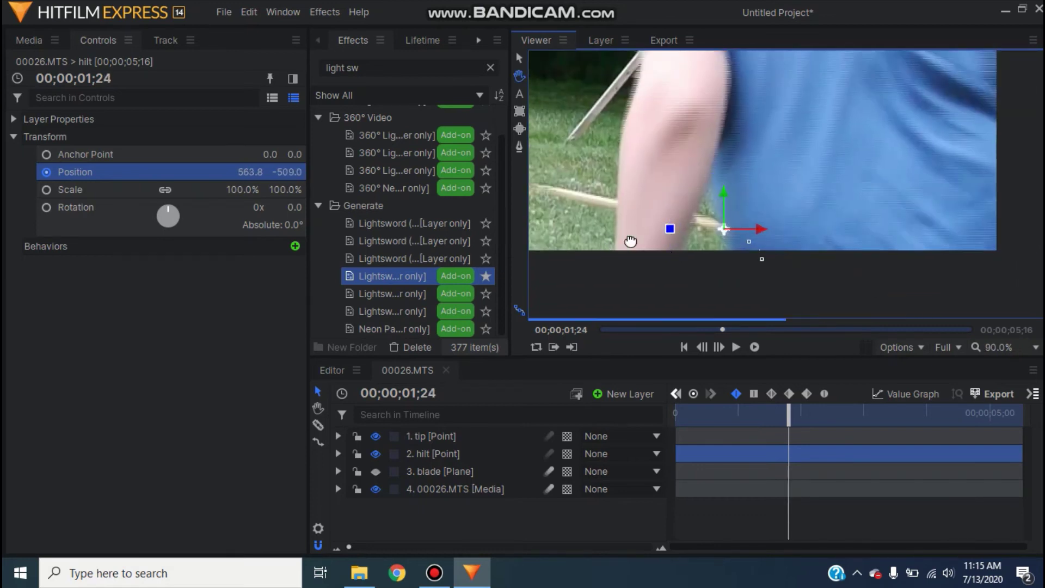
{"action": "left_click_drag", "start_coordinate": [641, 241], "coordinate": [687, 250]}
{"action": "key", "text": "Right"}
{"action": "mouse_move", "coordinate": [783, 240]}
{"action": "left_mouse_down"}
{"action": "mouse_move", "coordinate": [668, 204]}
{"action": "mouse_move", "coordinate": [772, 249]}
{"action": "mouse_move", "coordinate": [779, 236]}
{"action": "mouse_move", "coordinate": [760, 224]}
{"action": "mouse_move", "coordinate": [689, 226]}
{"action": "mouse_move", "coordinate": [639, 200]}
{"action": "mouse_move", "coordinate": [706, 250]}
{"action": "mouse_move", "coordinate": [722, 243]}
{"action": "mouse_move", "coordinate": [671, 109]}
{"action": "left_mouse_up"}
Track the hilt point through about 02;12, zoom the Viewer to 40%, and scrub back to review.
{"action": "key", "text": "Right"}
{"action": "key", "text": "Right"}
{"action": "key", "text": "Right"}
{"action": "key", "text": "Right"}
{"action": "key", "text": "Right"}
{"action": "key", "text": "Right"}
{"action": "key", "text": "Right"}
{"action": "key", "text": "Right"}
{"action": "key", "text": "Right"}
{"action": "key", "text": "Right"}
{"action": "key", "text": "Right"}
{"action": "key", "text": "Right"}
{"action": "key", "text": "Right"}
{"action": "key", "text": "Right"}
{"action": "key", "text": "Right"}
{"action": "key", "text": "Right"}
{"action": "key", "text": "Right"}
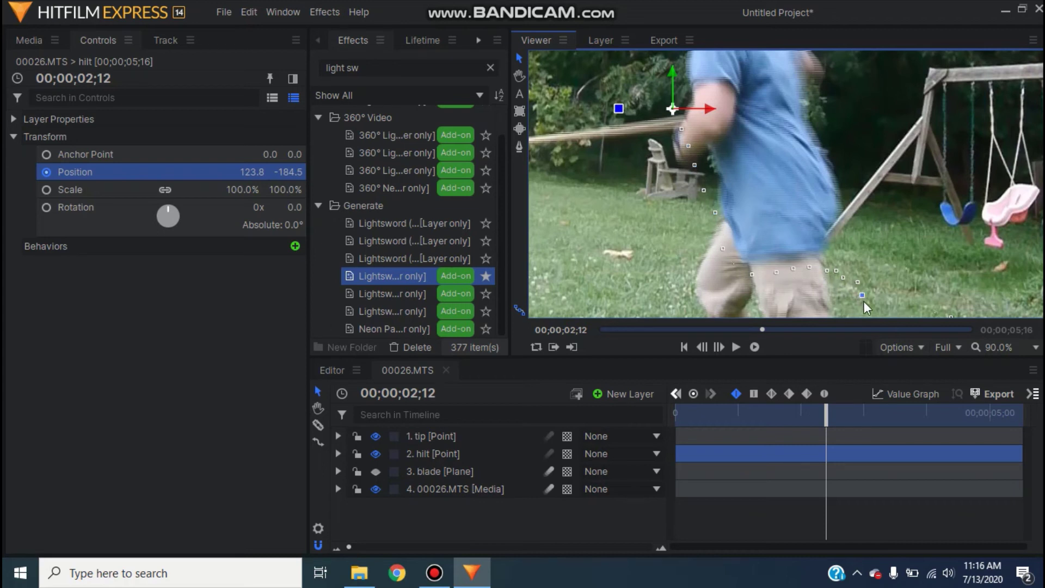
{"action": "scroll", "coordinate": [746, 237], "scroll_direction": "down", "scroll_amount": 5}
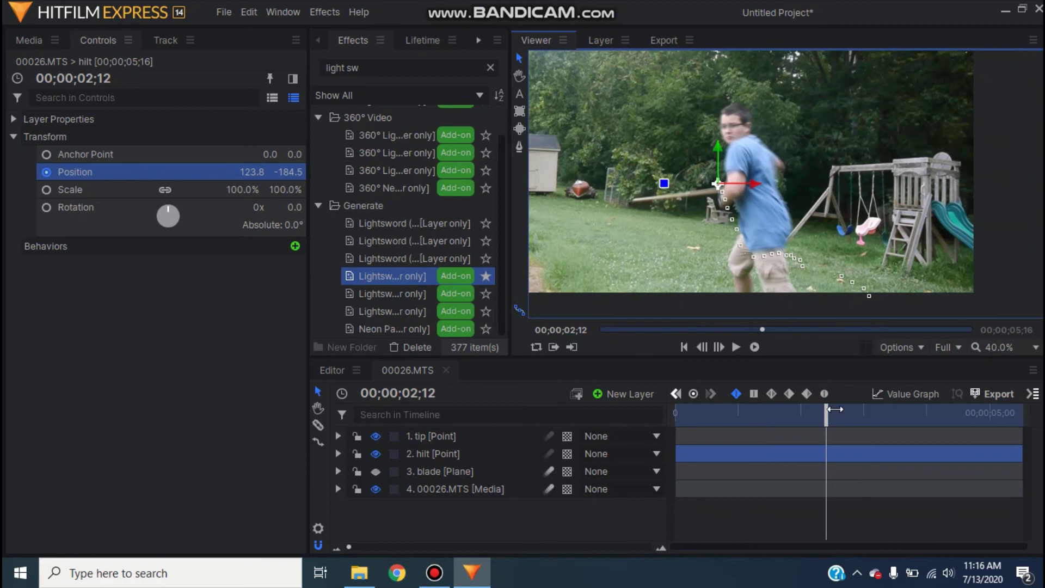
{"action": "mouse_move", "coordinate": [827, 421]}
{"action": "left_mouse_down"}
{"action": "mouse_move", "coordinate": [793, 422]}
{"action": "mouse_move", "coordinate": [827, 420]}
{"action": "left_mouse_up"}
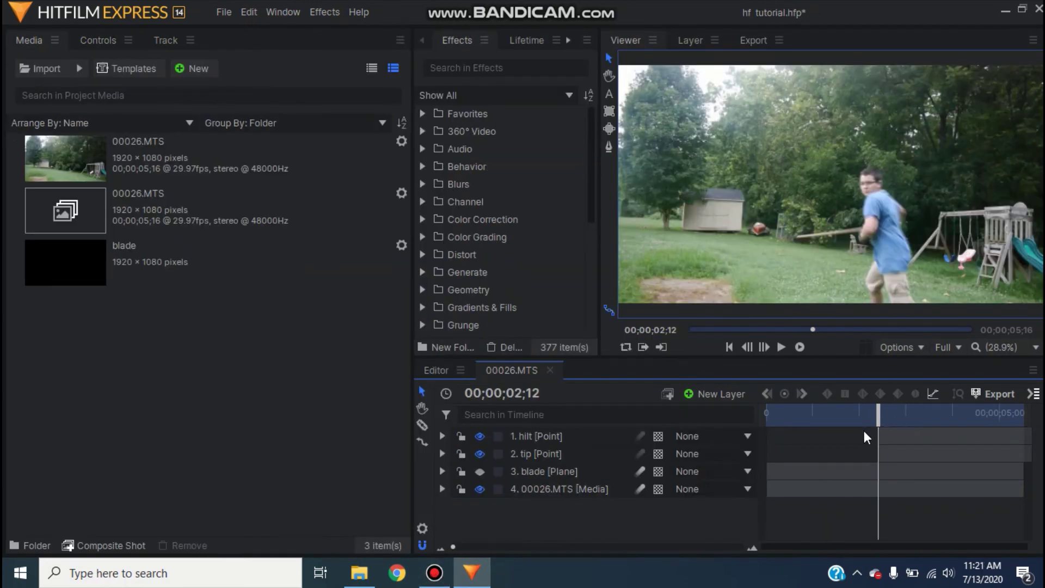
Review the hilt and tip motion paths, then show the blade layer at frame 00;00.
{"action": "left_click_drag", "start_coordinate": [874, 435], "coordinate": [904, 443]}
{"action": "left_click", "coordinate": [802, 509]}
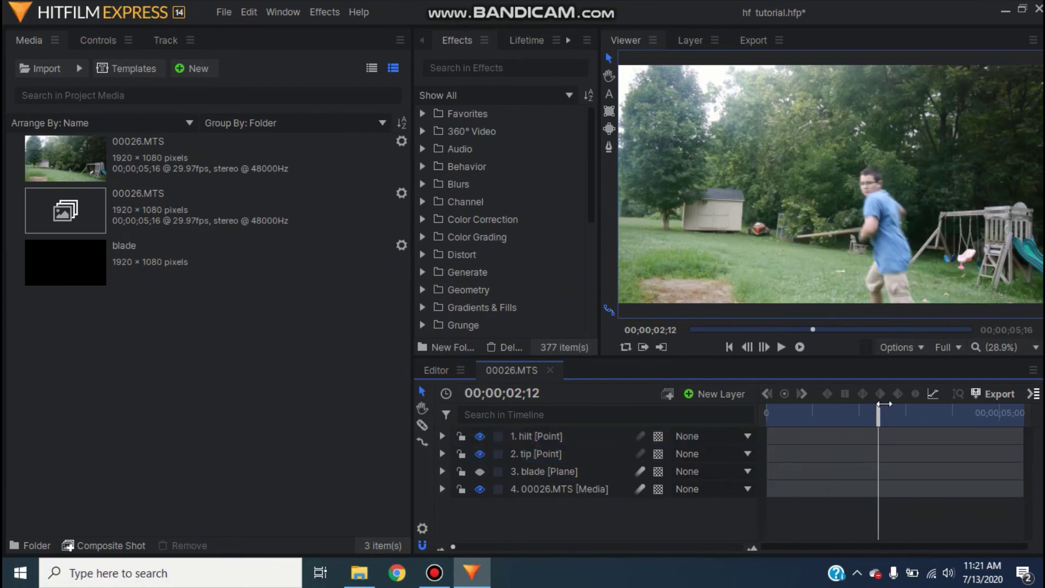
{"action": "left_click_drag", "start_coordinate": [884, 404], "coordinate": [767, 413]}
{"action": "left_click", "coordinate": [554, 436]}
{"action": "left_click", "coordinate": [584, 452]}
{"action": "left_click", "coordinate": [599, 526]}
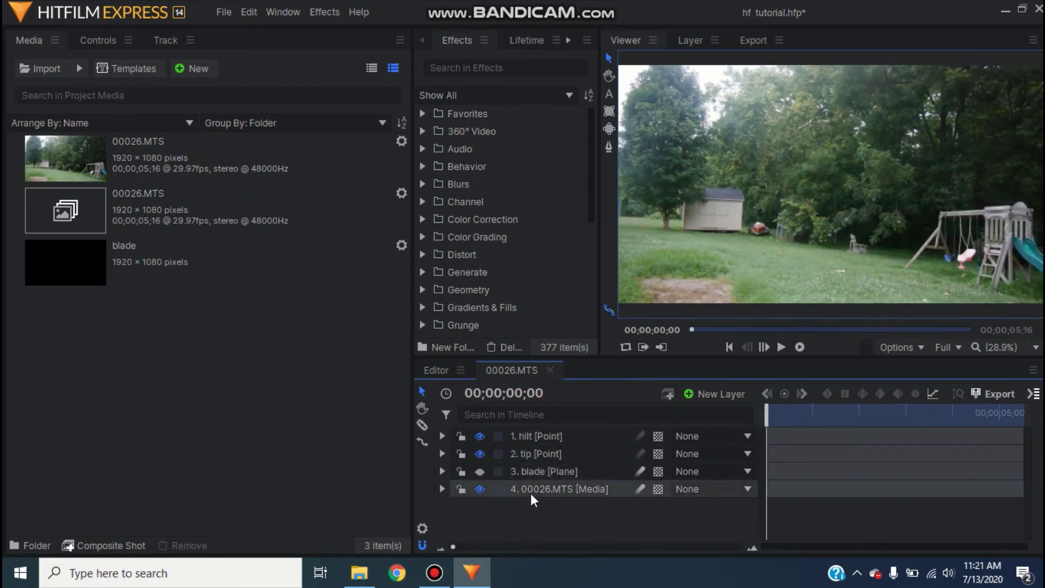
{"action": "left_click", "coordinate": [479, 472]}
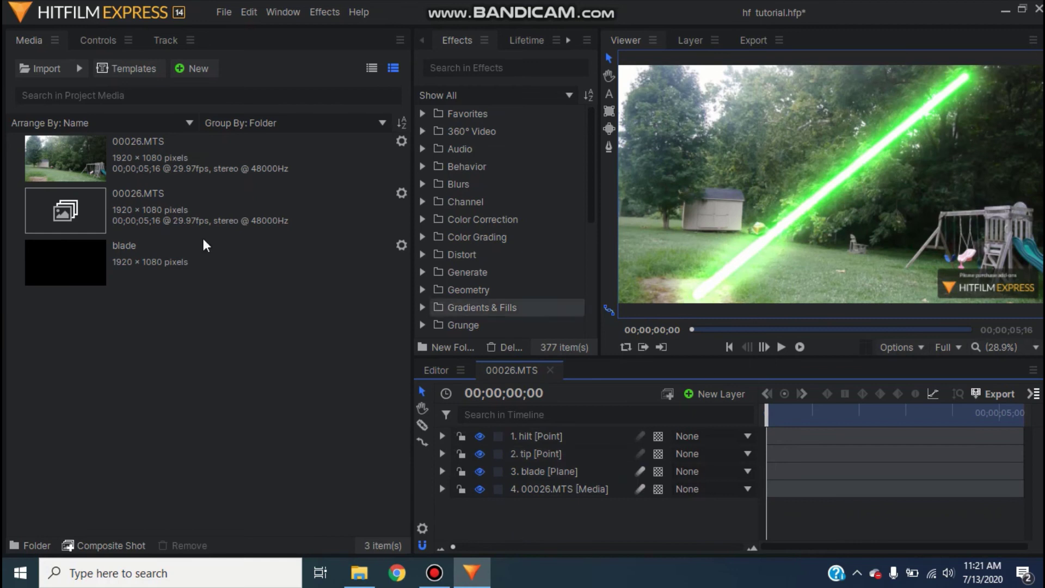
Open the blade layer's Lightsword Ultra settings in Controls.
{"action": "left_click", "coordinate": [89, 42]}
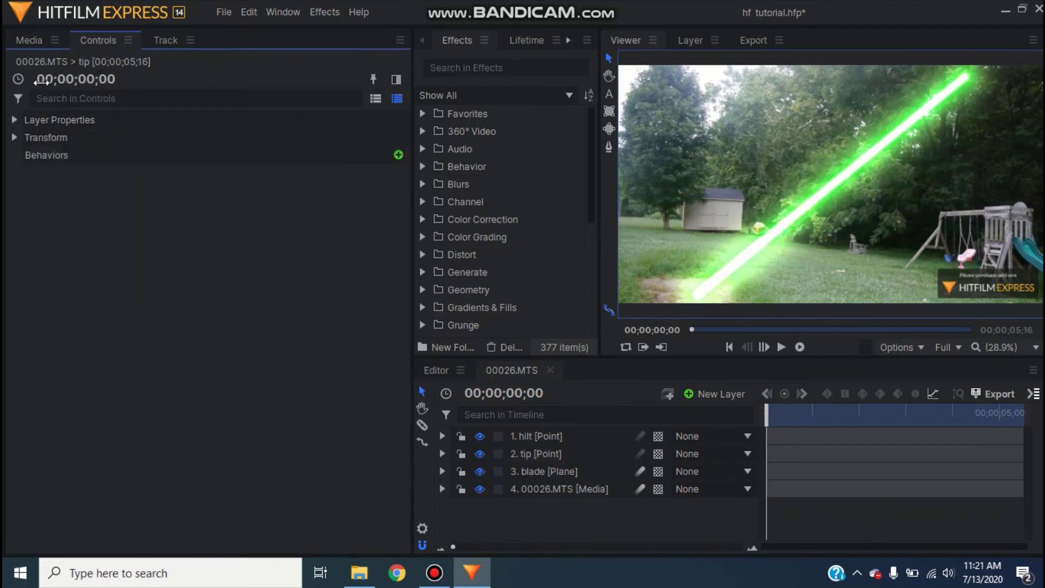
{"action": "left_click", "coordinate": [567, 472]}
{"action": "left_click", "coordinate": [15, 156]}
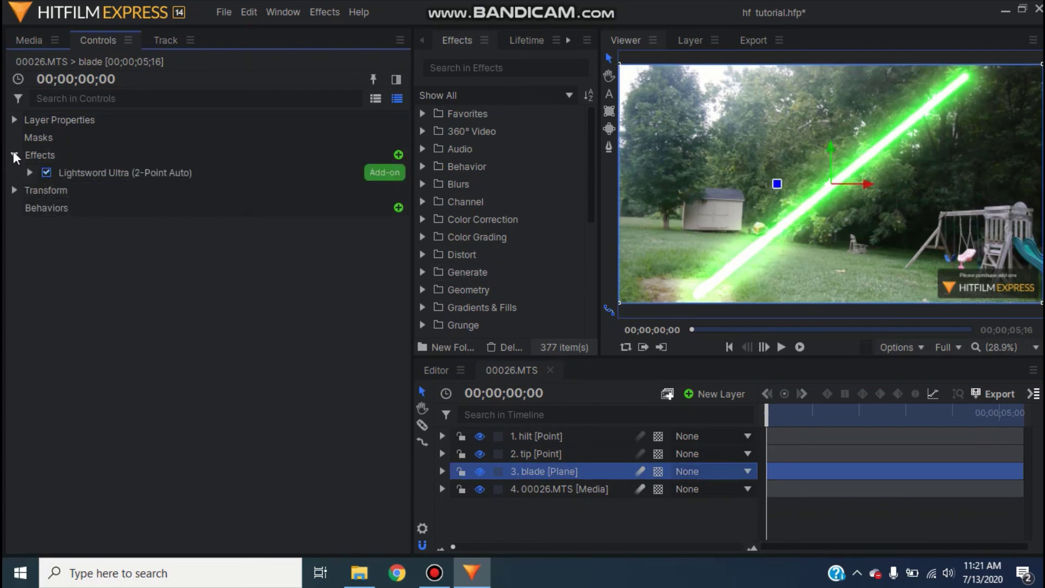
{"action": "left_click", "coordinate": [28, 173]}
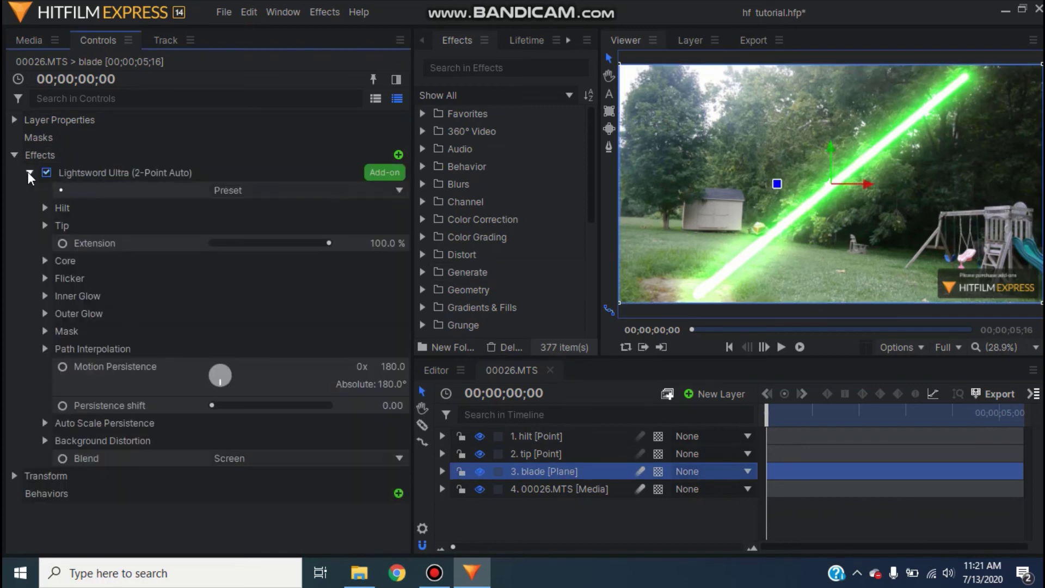
Set Hilt Position to the 1. hilt layer with offset 0, 0.
{"action": "left_click", "coordinate": [45, 208]}
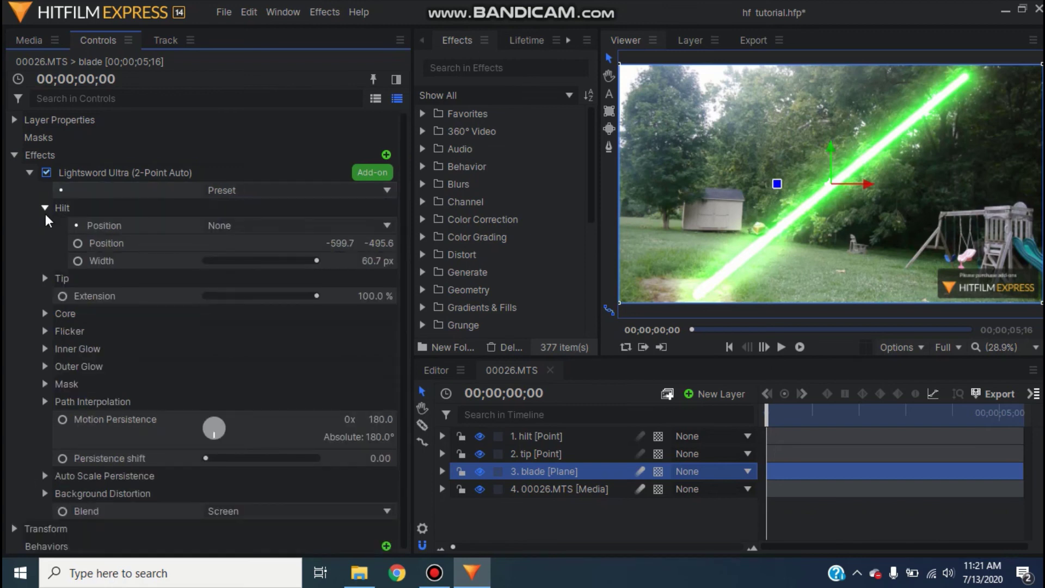
{"action": "left_click", "coordinate": [229, 226]}
{"action": "left_click", "coordinate": [222, 266]}
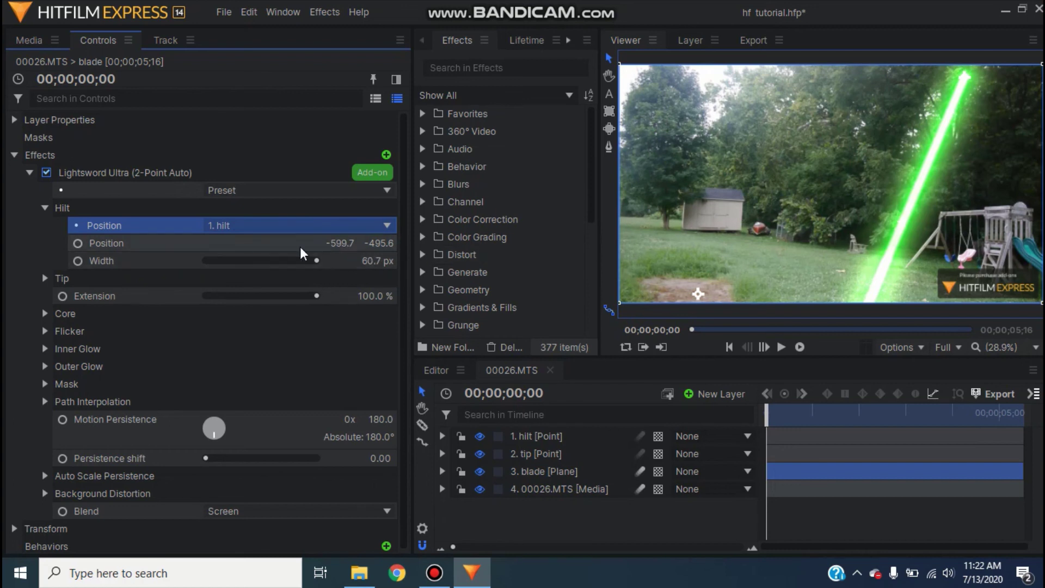
{"action": "left_click", "coordinate": [349, 243]}
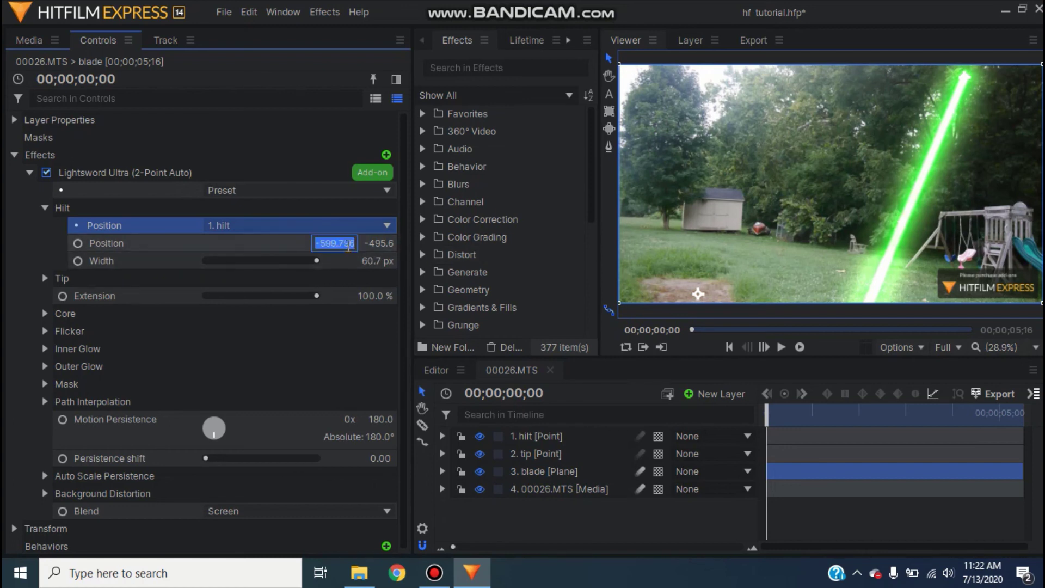
{"action": "type", "text": "0"}
{"action": "key", "text": "Tab"}
{"action": "type", "text": "0"}
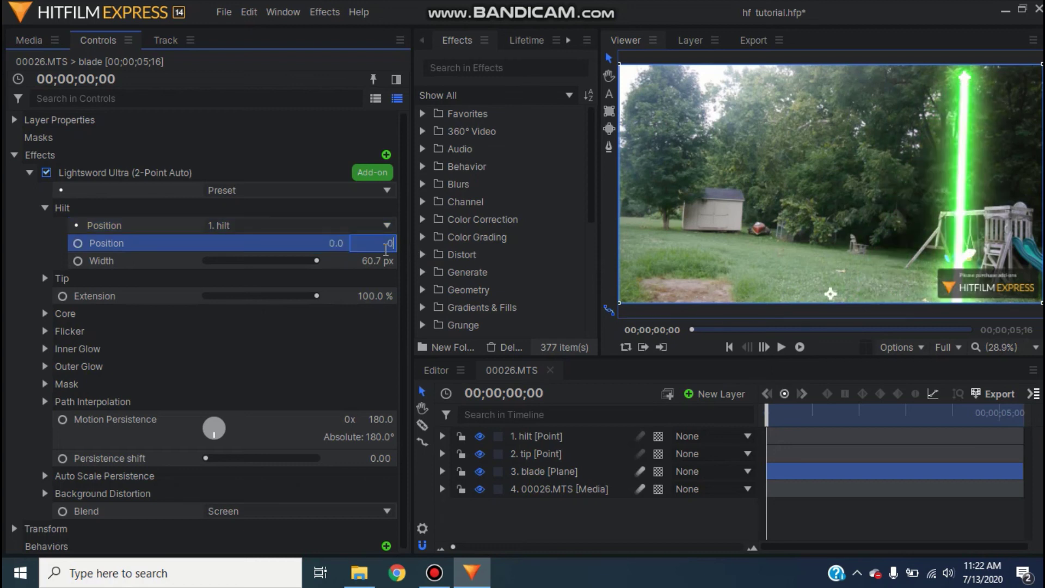
{"action": "left_click", "coordinate": [63, 208]}
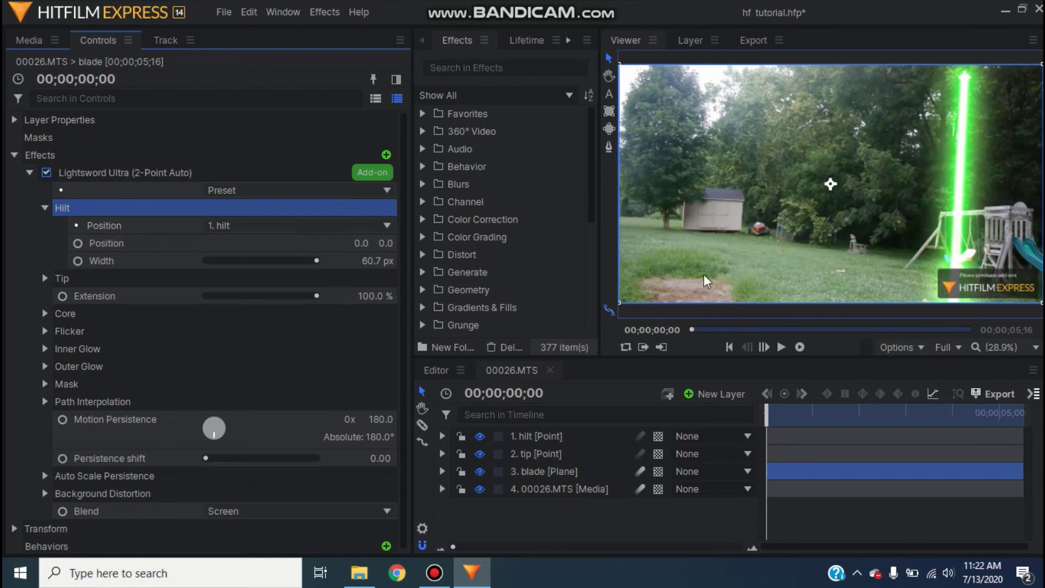
{"action": "left_click", "coordinate": [44, 208]}
Set Tip Position to the 2. tip layer with X offset 0.
{"action": "left_click", "coordinate": [45, 225]}
{"action": "left_click", "coordinate": [234, 244]}
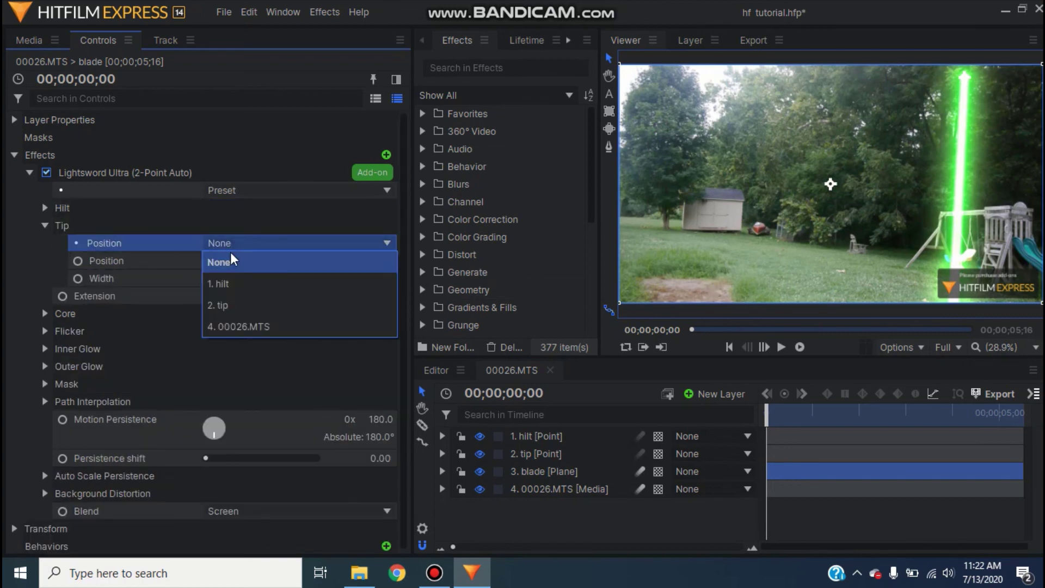
{"action": "left_click", "coordinate": [230, 304]}
{"action": "left_click", "coordinate": [347, 262]}
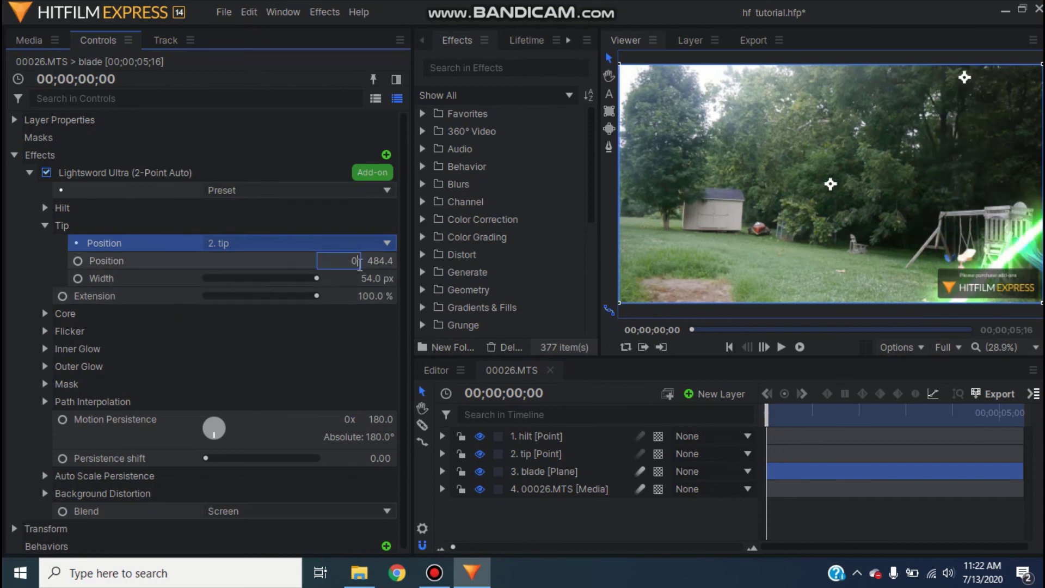
{"action": "type", "text": "0"}
{"action": "key", "text": "Return"}
{"action": "left_click", "coordinate": [45, 226]}
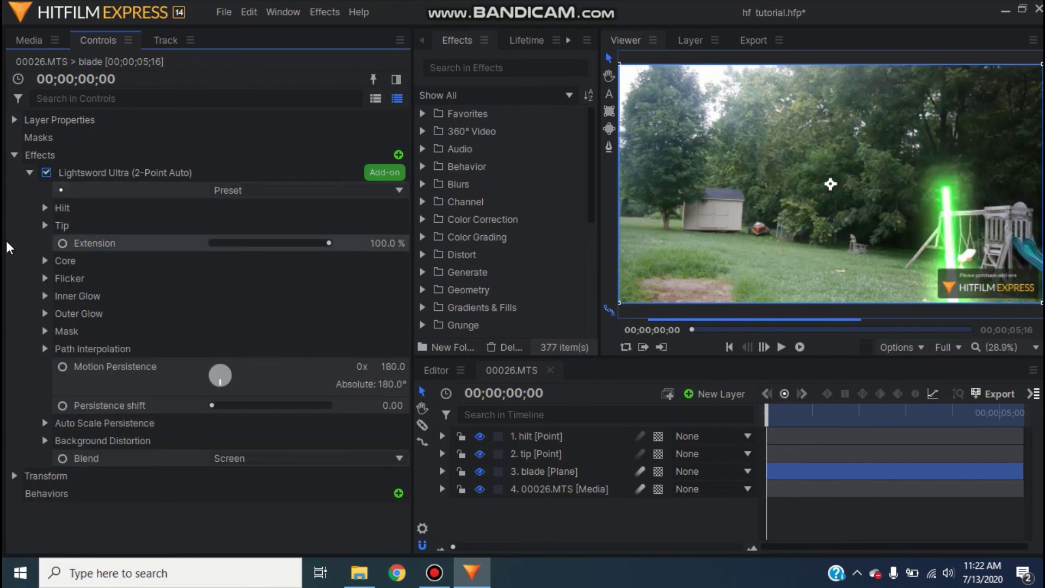
Deselect the blade and scrub the opening second to preview the linked green blade.
{"action": "left_click", "coordinate": [233, 531]}
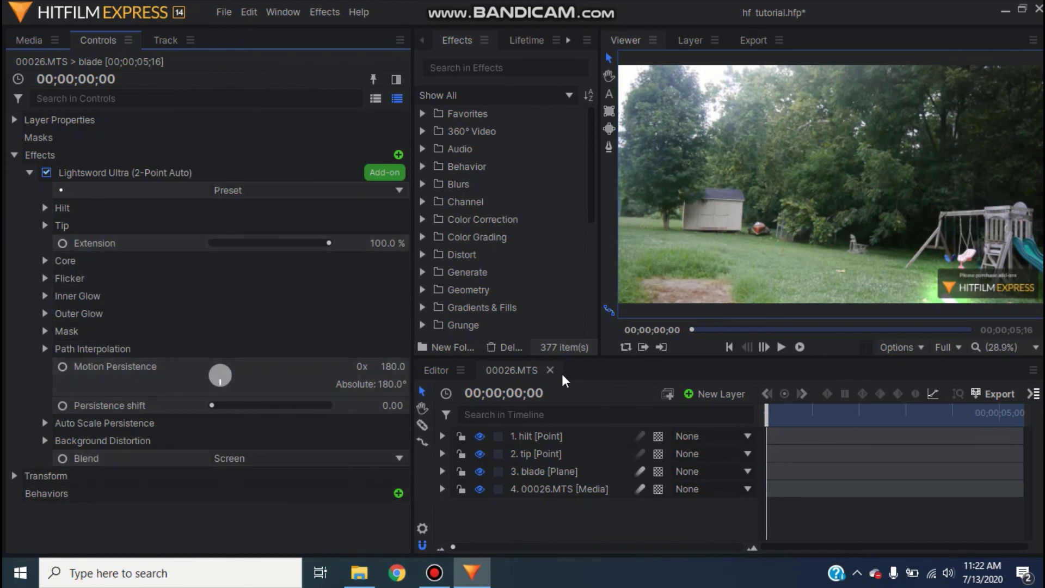
{"action": "left_click_drag", "start_coordinate": [773, 414], "coordinate": [822, 417]}
{"action": "left_click", "coordinate": [799, 347]}
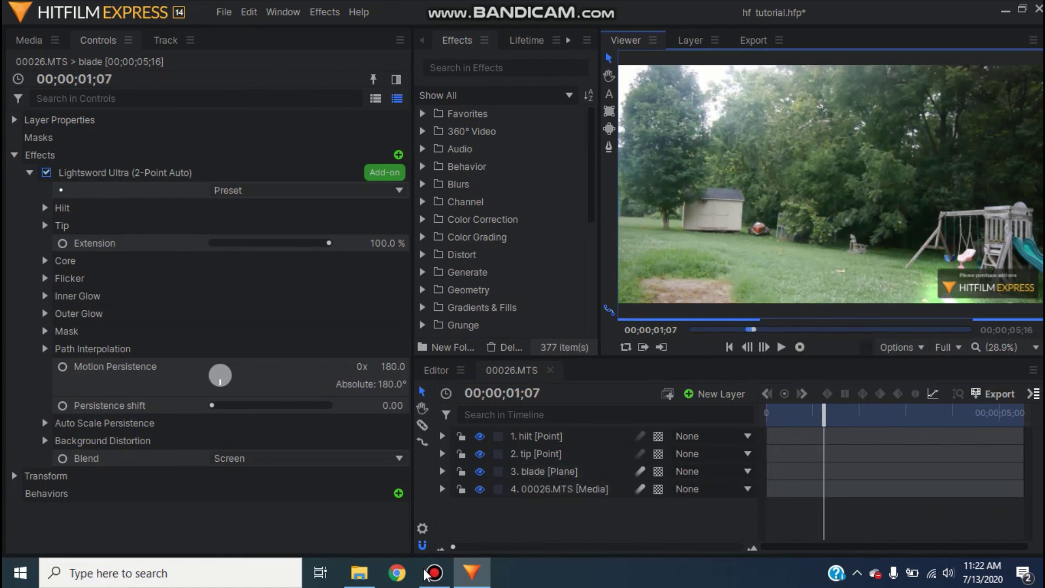
{"action": "left_click_drag", "start_coordinate": [1009, 416], "coordinate": [826, 460]}
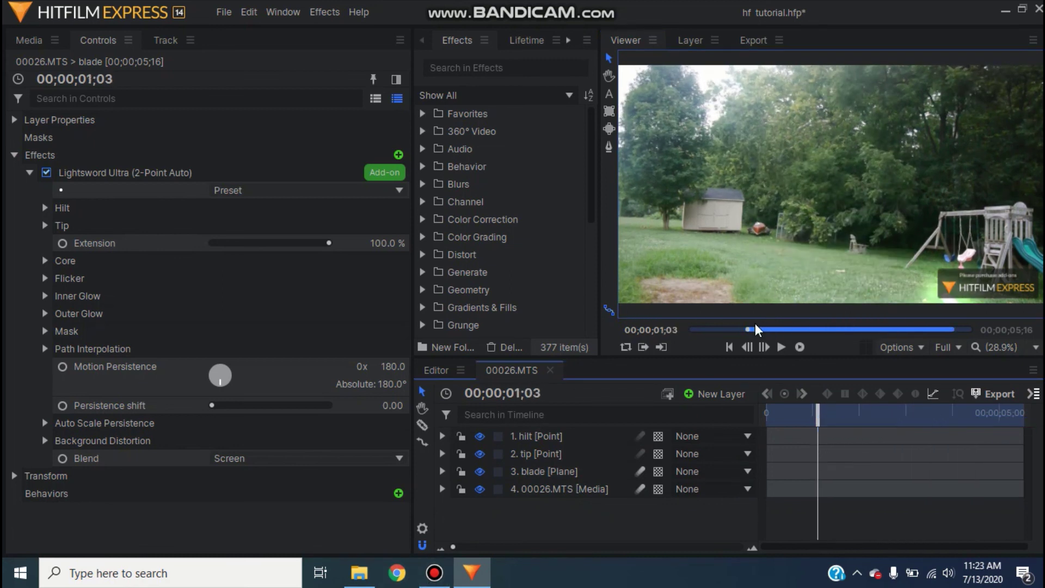
Play the composite, zoom the Viewer to 30%, and return to 02;14 with the blade in hand.
{"action": "left_click", "coordinate": [781, 349]}
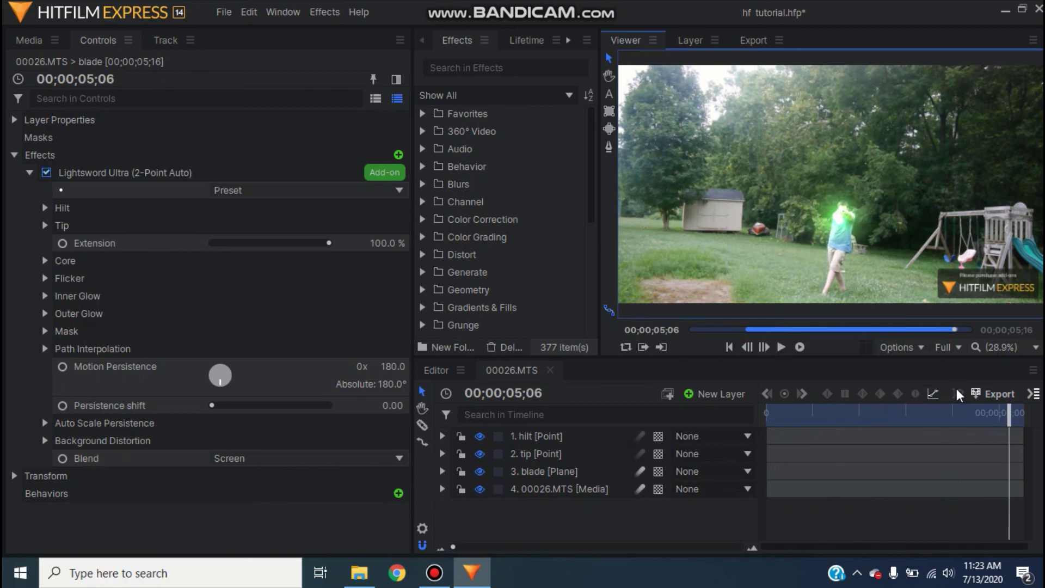
{"action": "scroll", "coordinate": [894, 259], "scroll_direction": "up", "scroll_amount": 1}
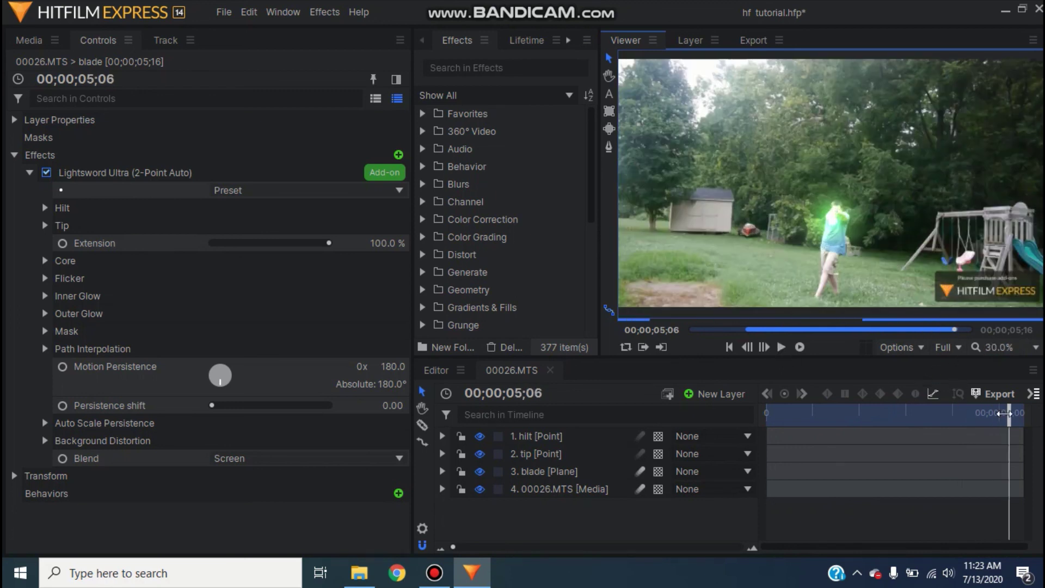
{"action": "left_click_drag", "start_coordinate": [1005, 414], "coordinate": [882, 409]}
{"action": "scroll", "coordinate": [489, 261], "scroll_direction": "down", "scroll_amount": 2}
{"action": "scroll", "coordinate": [490, 260], "scroll_direction": "down", "scroll_amount": 3}
{"action": "scroll", "coordinate": [497, 256], "scroll_direction": "up", "scroll_amount": 5}
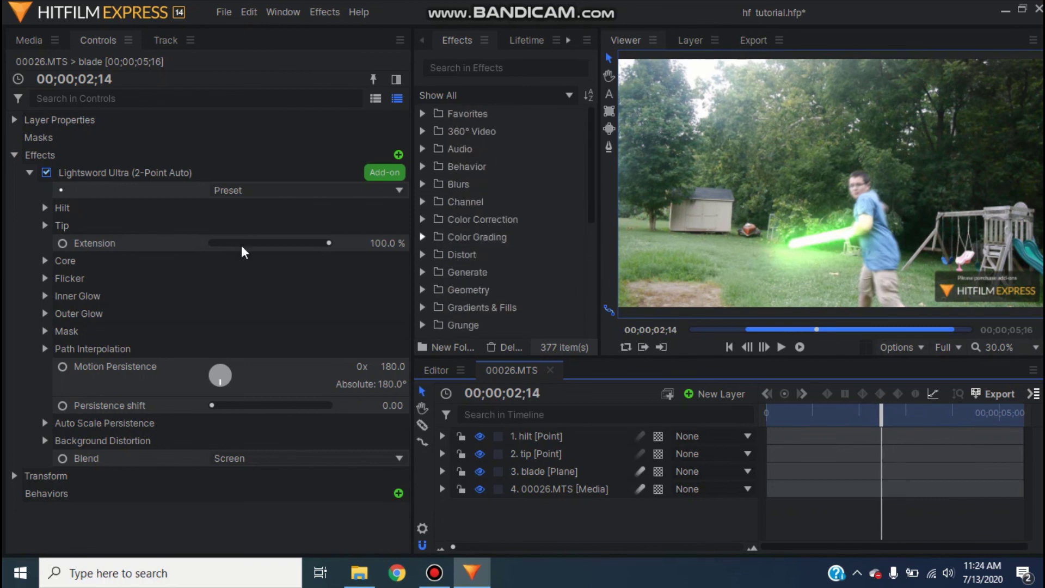
Collapse Effects and scrub between 01;29 and 03;13 to watch the blade follow the swing.
{"action": "left_click", "coordinate": [13, 155]}
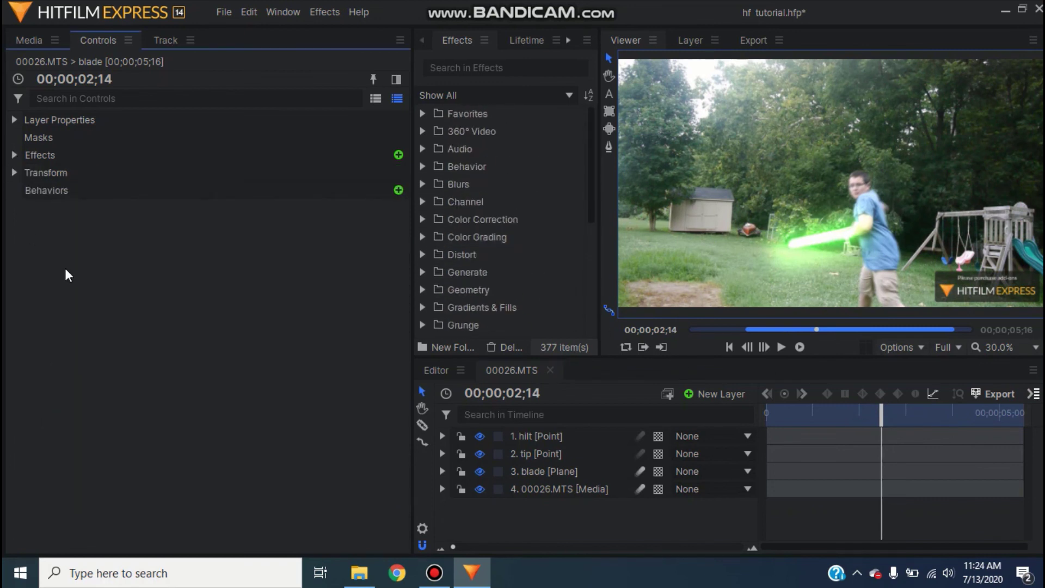
{"action": "left_click_drag", "start_coordinate": [875, 421], "coordinate": [922, 422]}
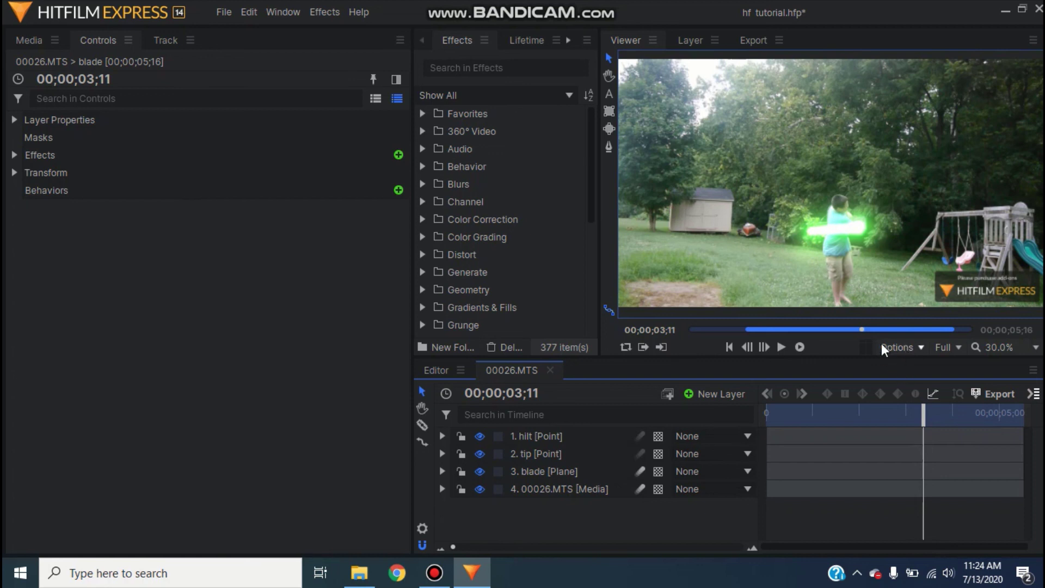
{"action": "left_click_drag", "start_coordinate": [924, 416], "coordinate": [887, 416]}
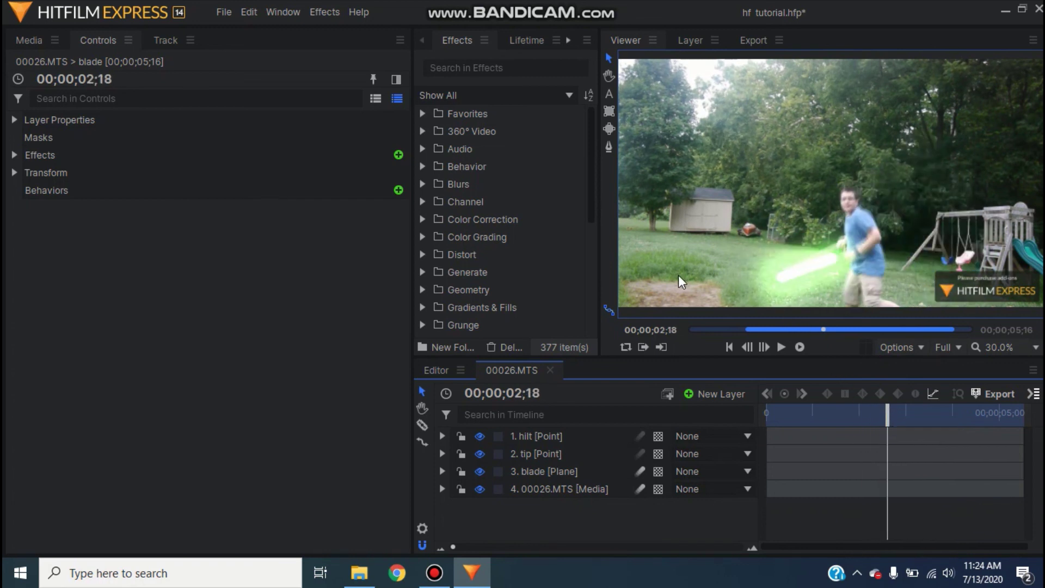